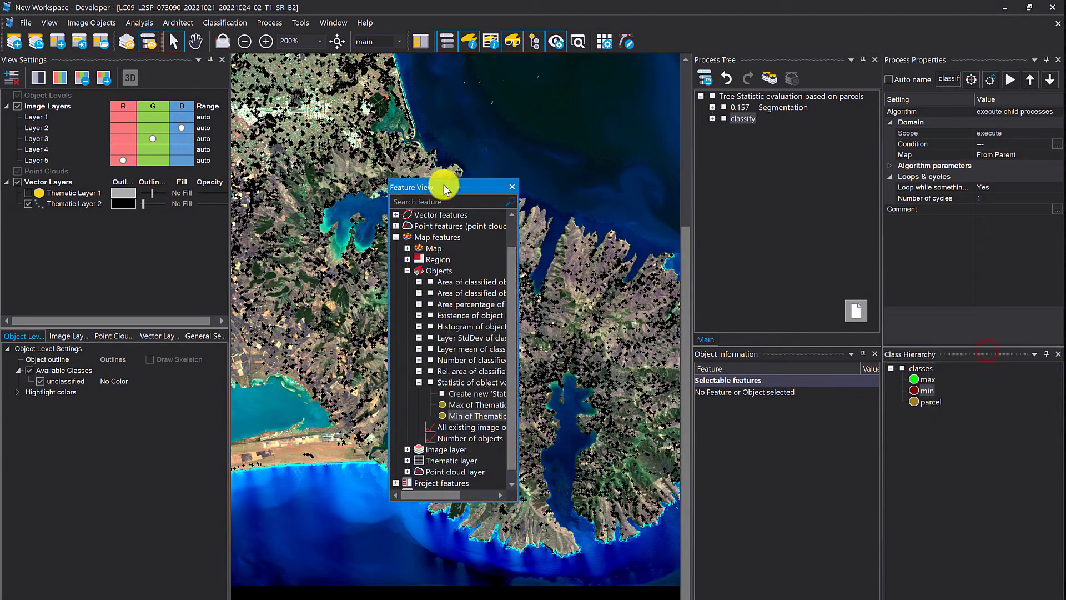
Step: Float the Feature View and expand Map features > Objects > Statistic of object value to its Create new entry
left_click_drag(516, 502, 766, 506)
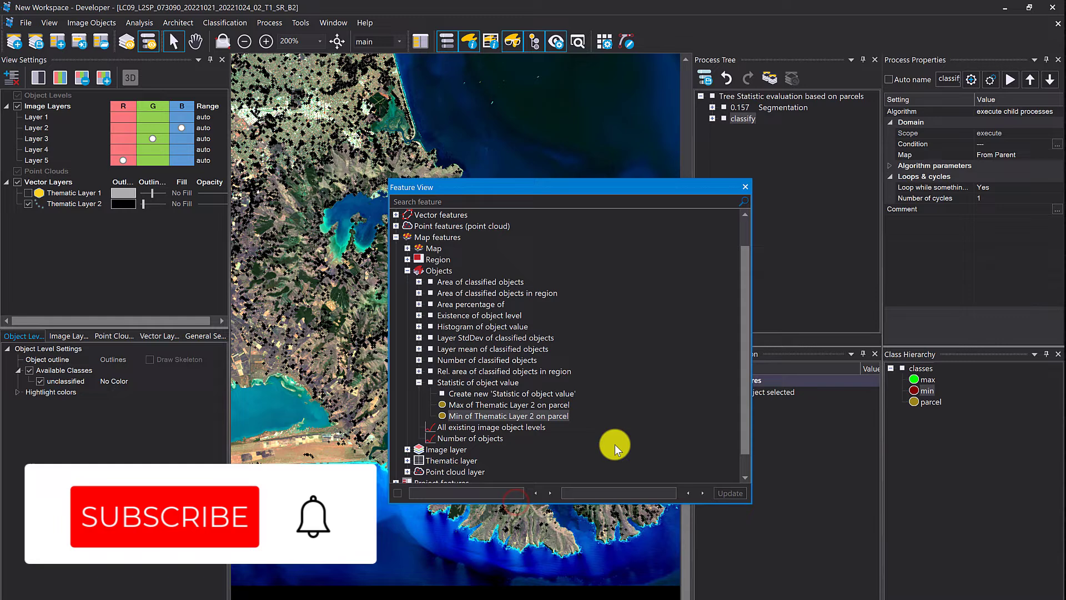
left_click(408, 237)
left_click(407, 271)
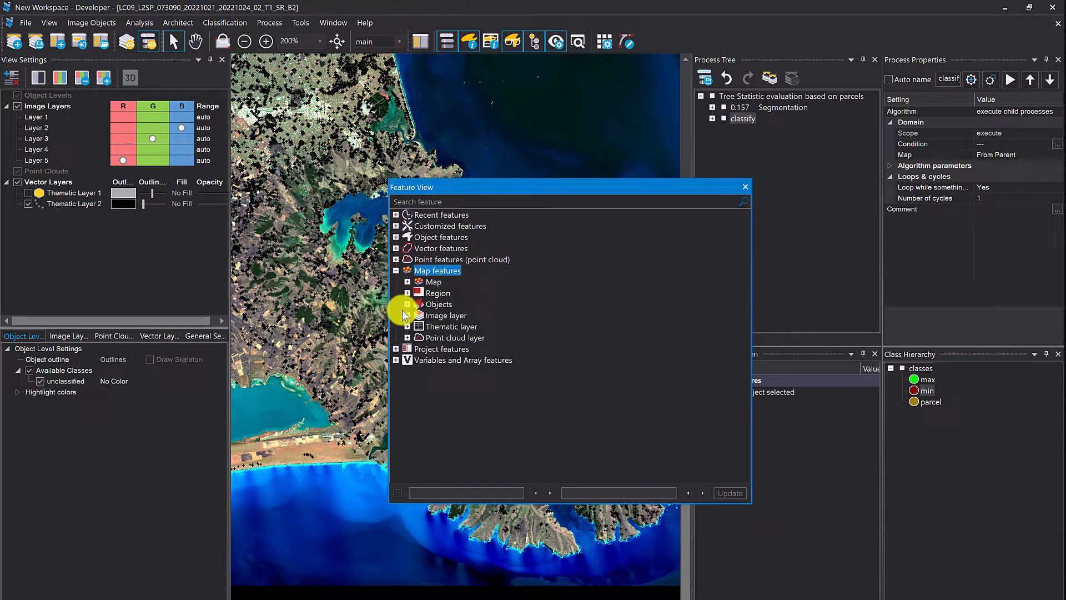
left_click(407, 304)
left_click(417, 303)
left_click(447, 416)
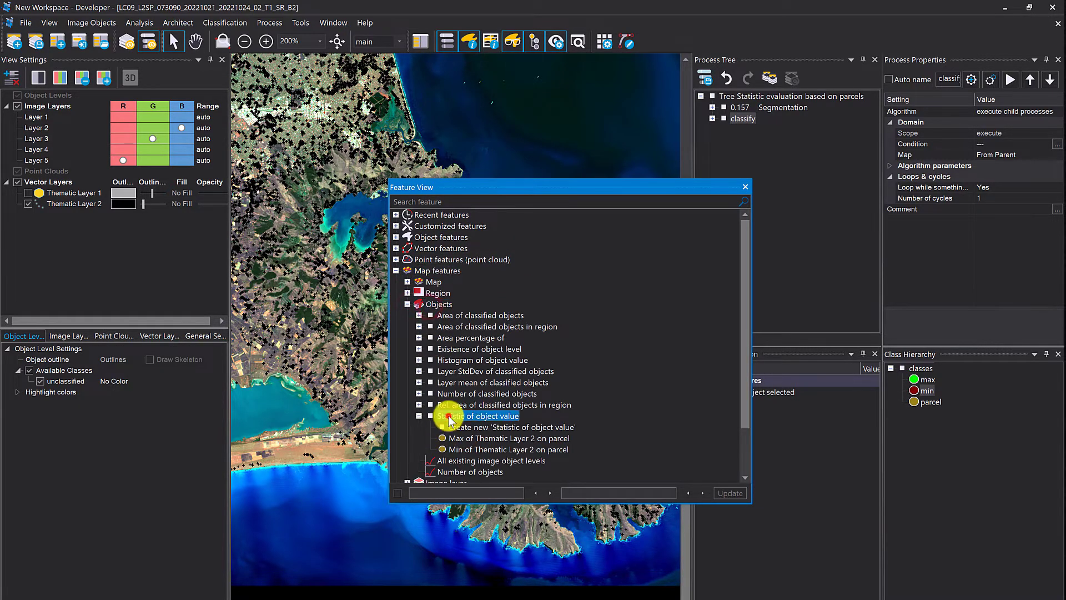
left_click(469, 428)
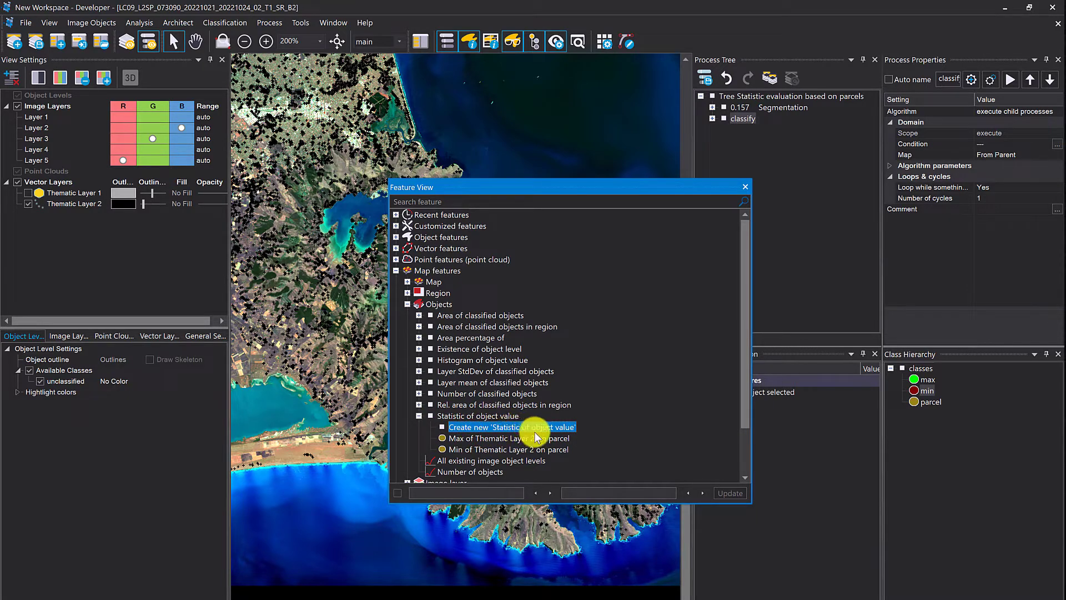
double_click(501, 433)
left_click(490, 228)
left_click_drag(419, 146, 552, 222)
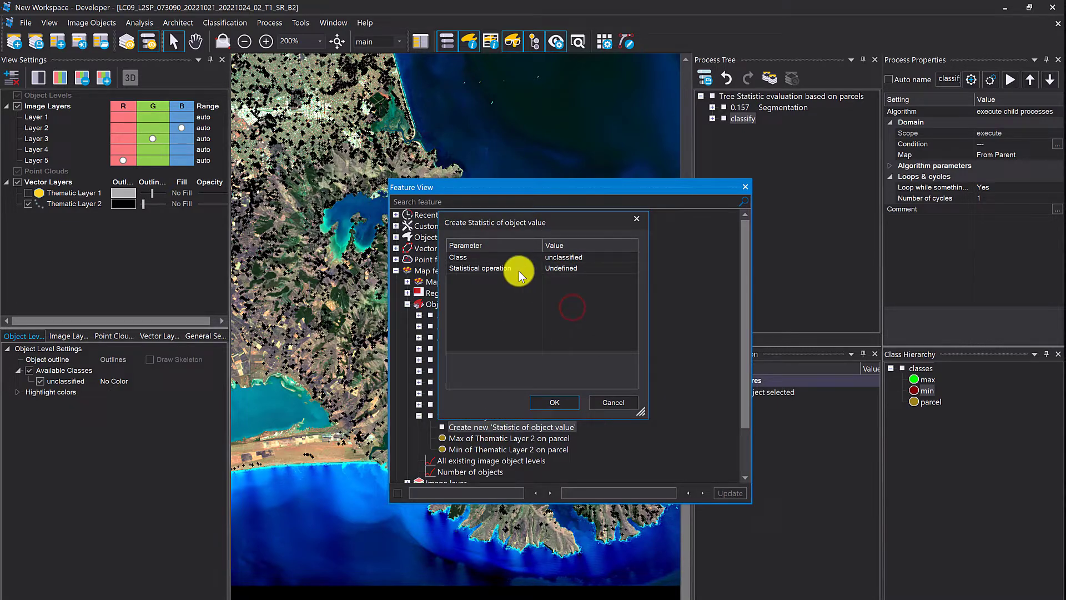
left_click(489, 256)
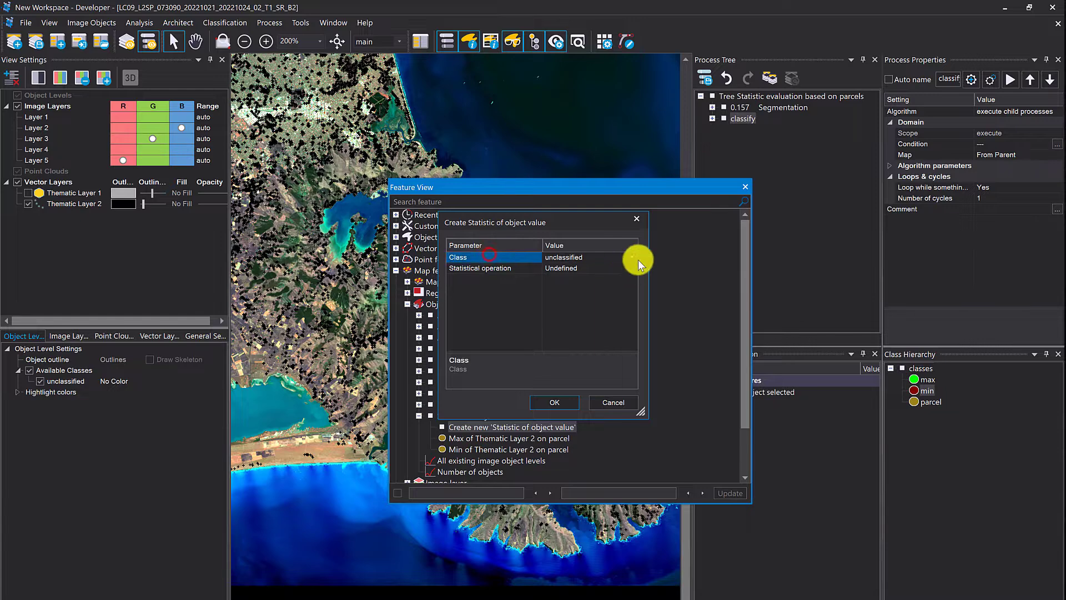
left_click(632, 256)
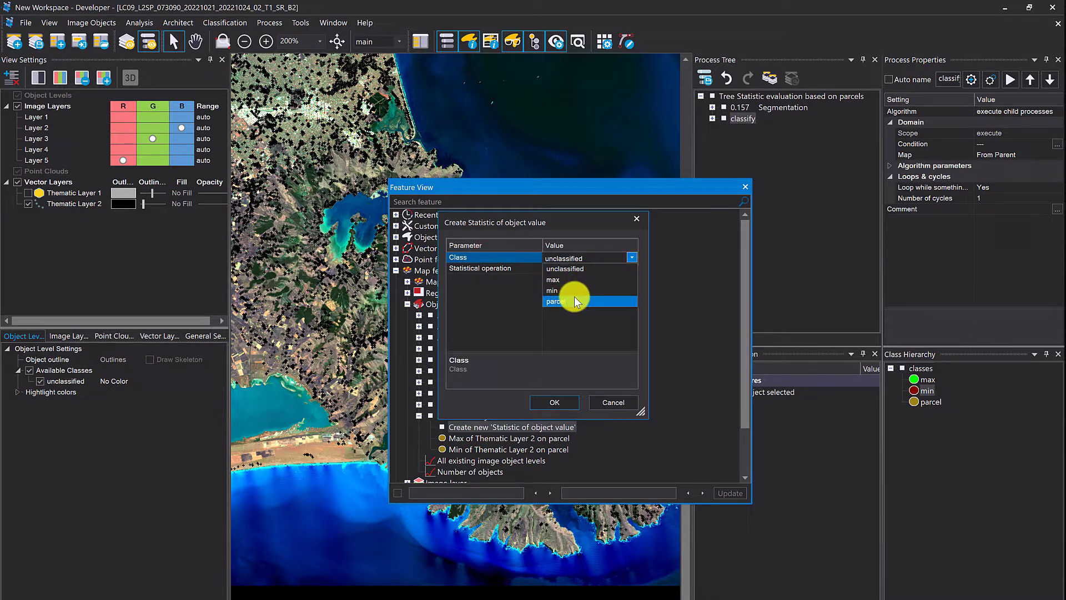
left_click(574, 300)
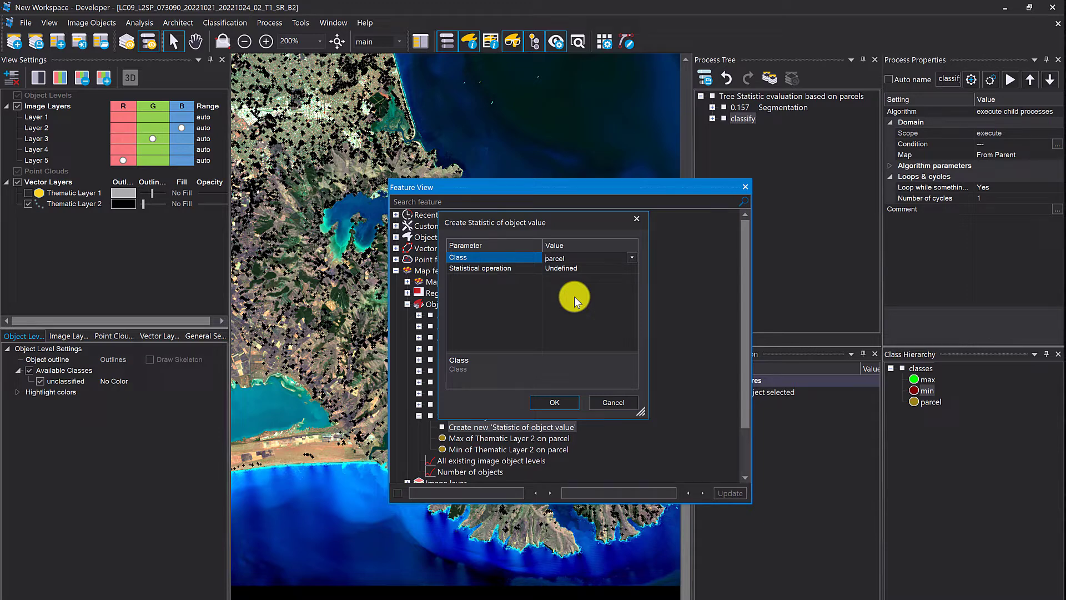
left_click(489, 268)
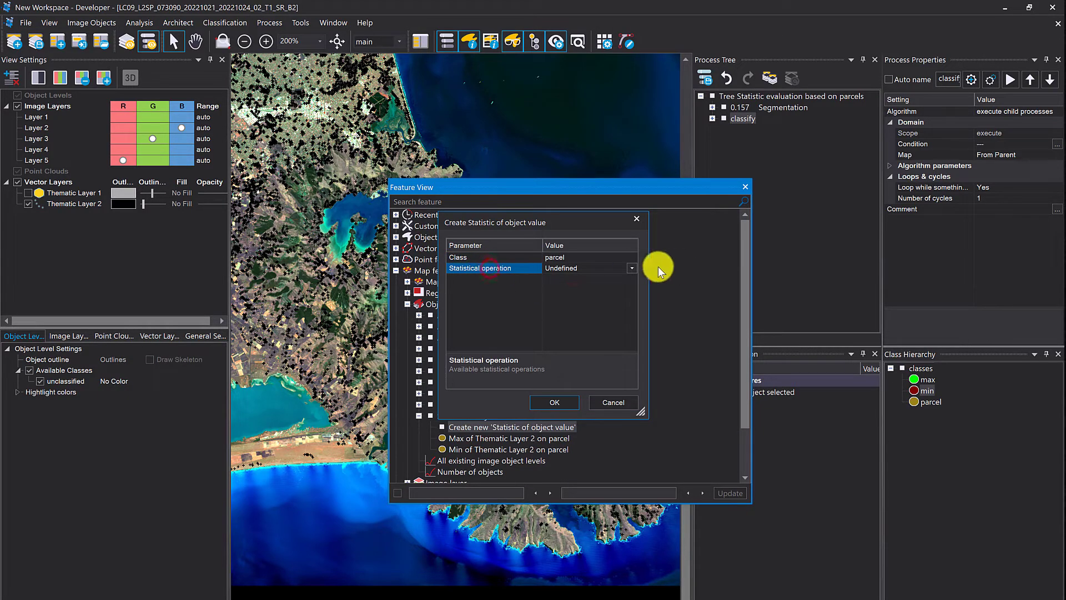
left_click(633, 270)
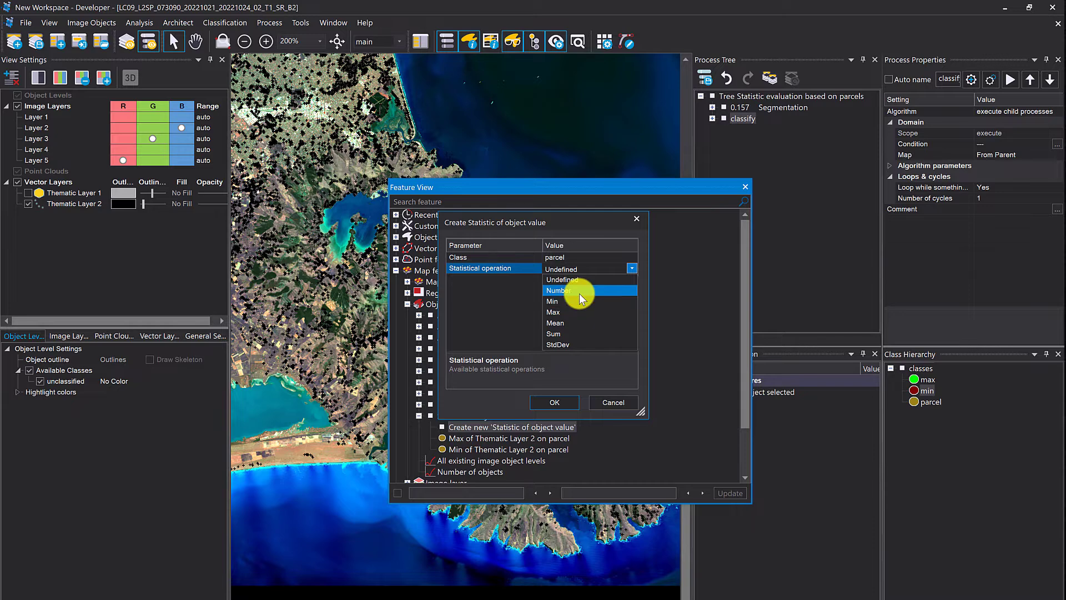
left_click(578, 324)
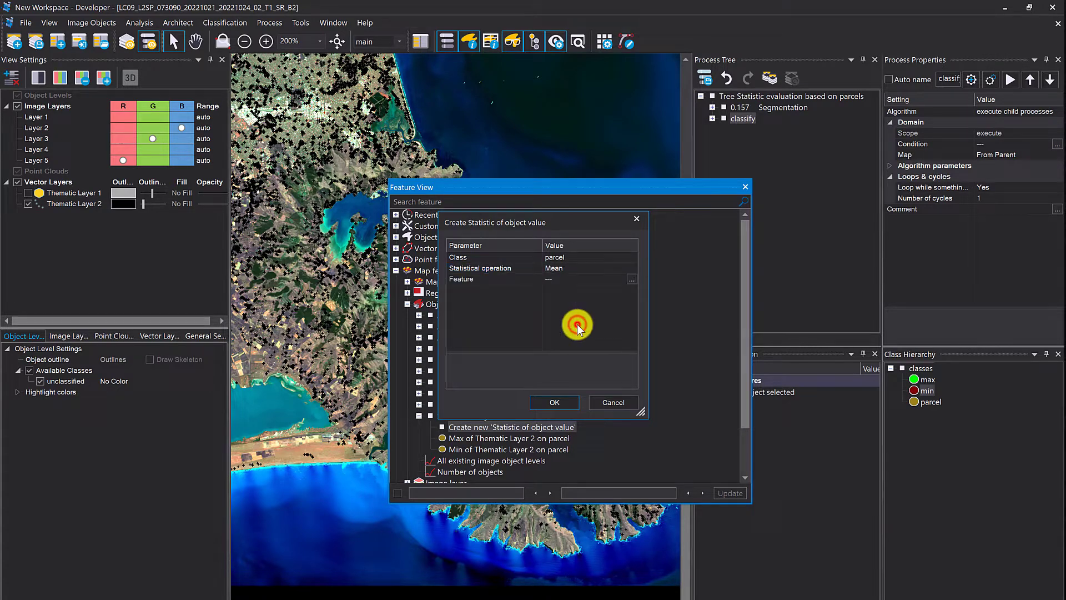
left_click(528, 280)
left_click(581, 280)
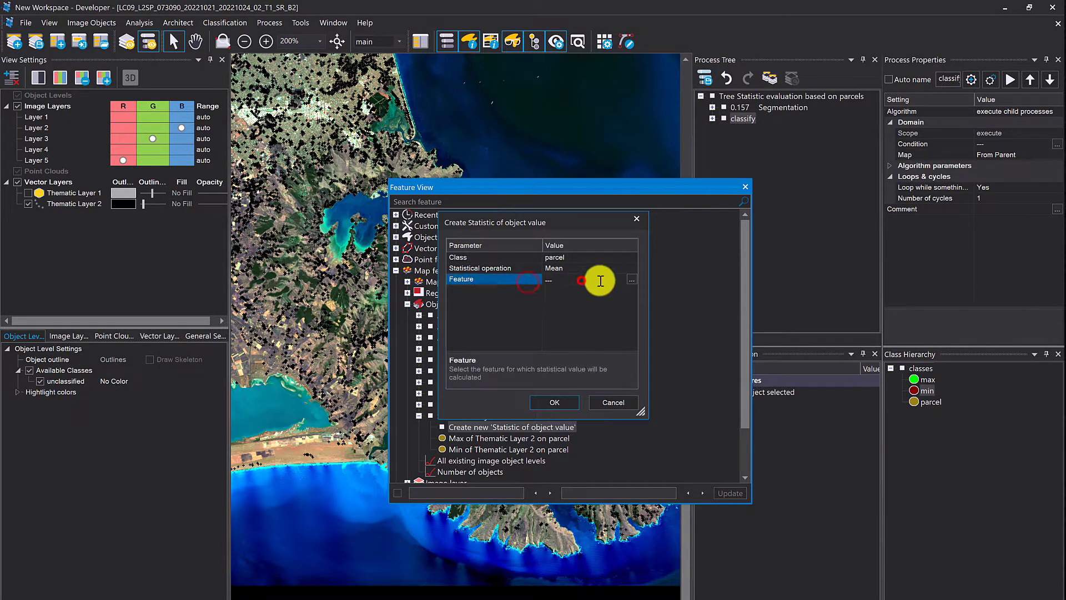
left_click(630, 279)
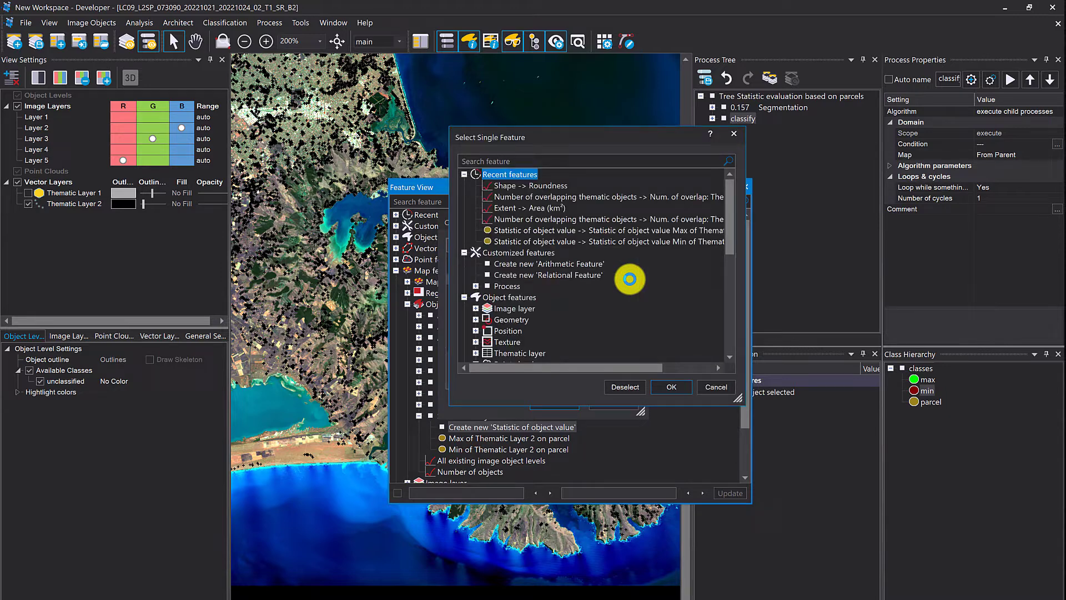
scroll(518, 298, "down", 3)
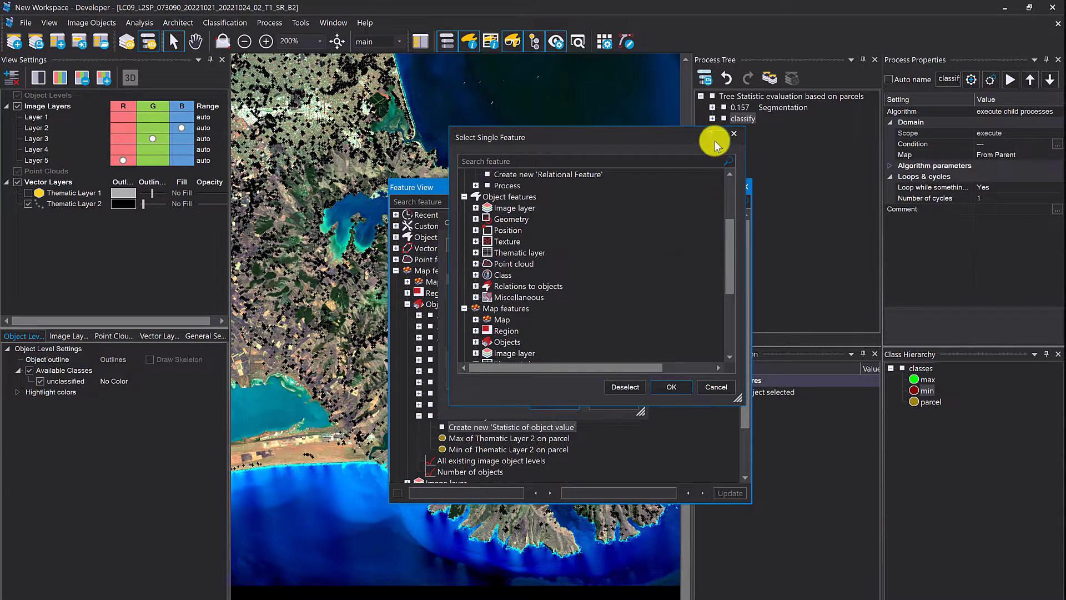
left_click(732, 136)
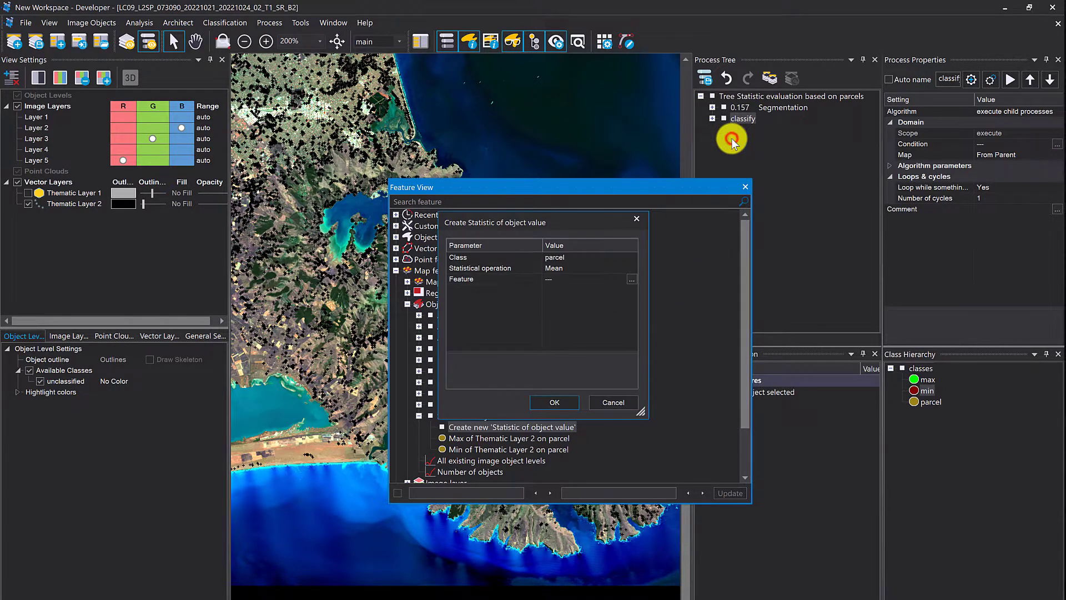
left_click(545, 302)
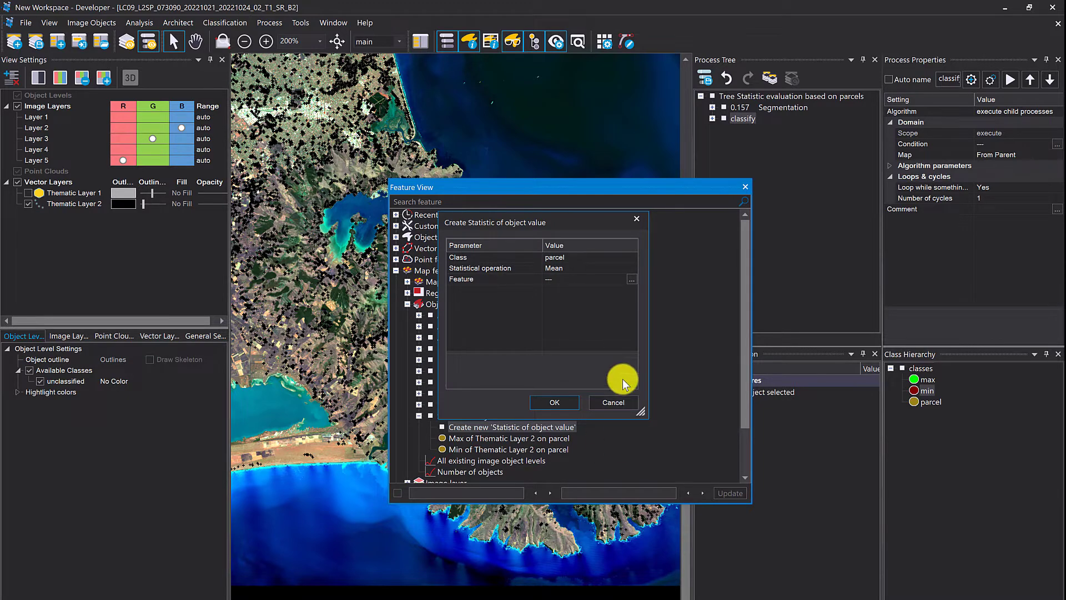
left_click(618, 401)
Step: Dock the feature list beside the map and narrow the process panels to widen the map
left_click_drag(706, 187, 502, 350)
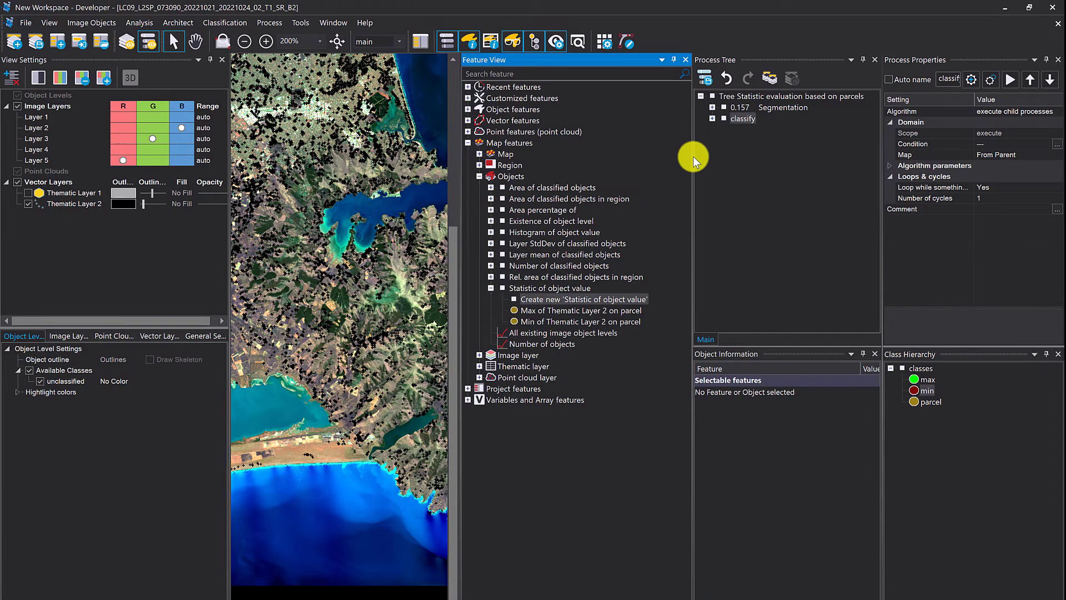
left_click_drag(881, 165, 958, 166)
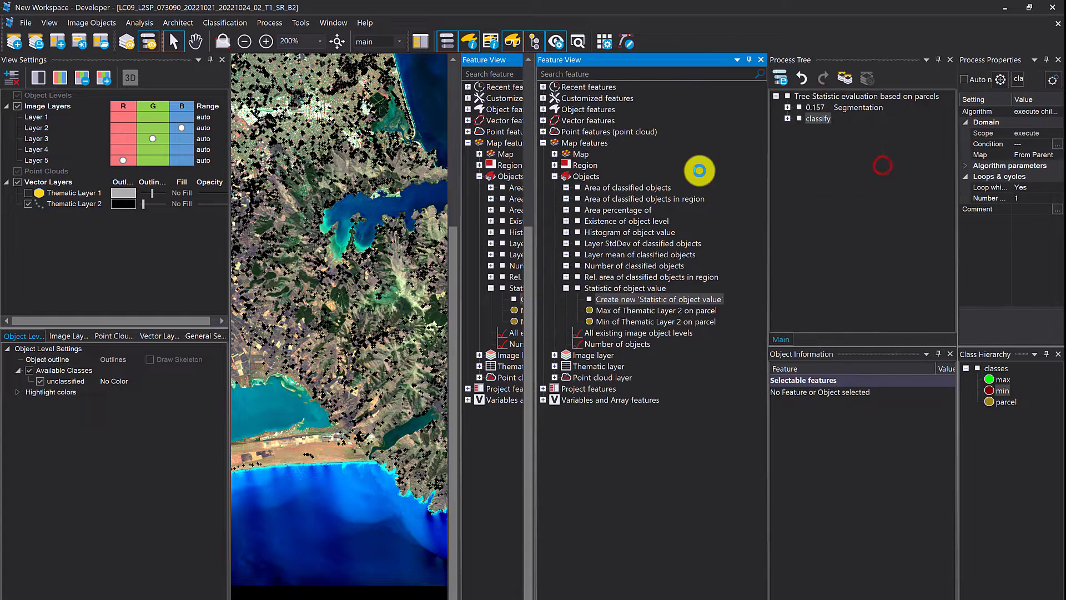
left_click_drag(767, 162, 791, 162)
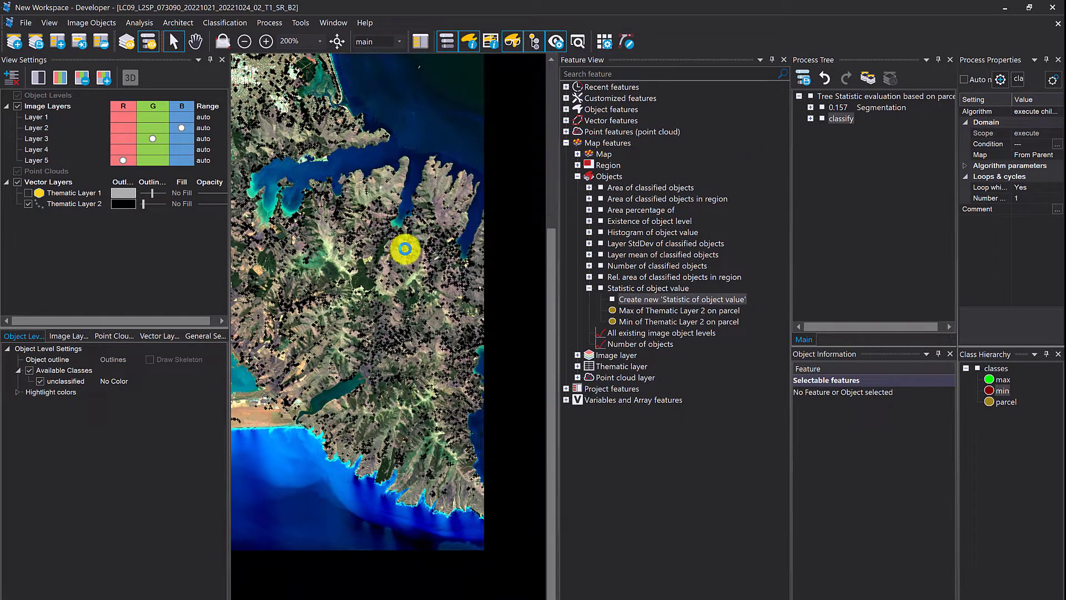
Step: Show both Thematic Layer 1 parcel outlines and Thematic Layer 2 tree points in View Settings
left_click(29, 205)
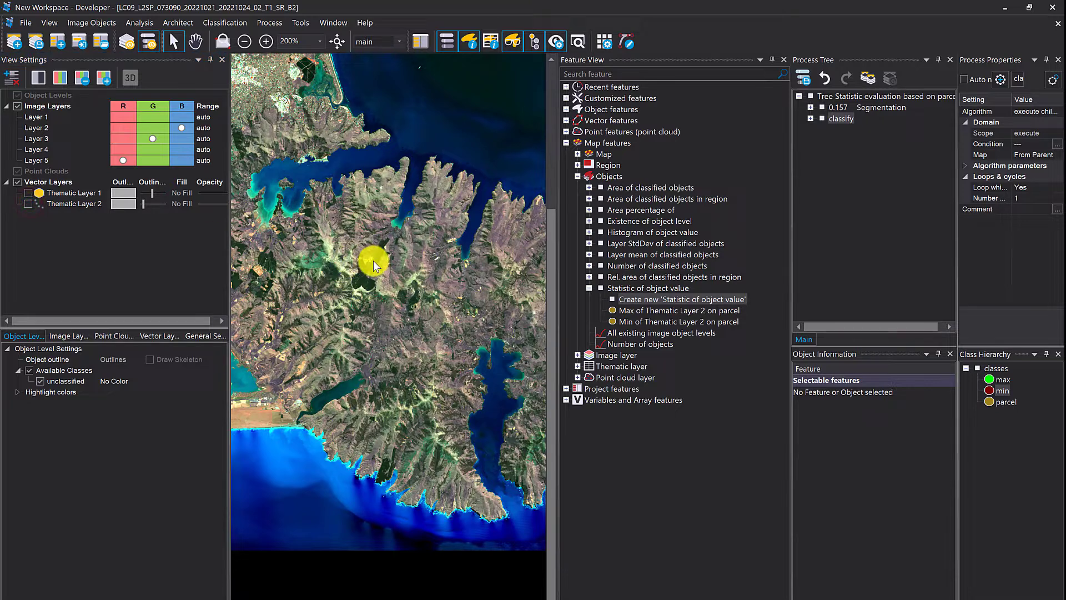
scroll(373, 261, "down", 2)
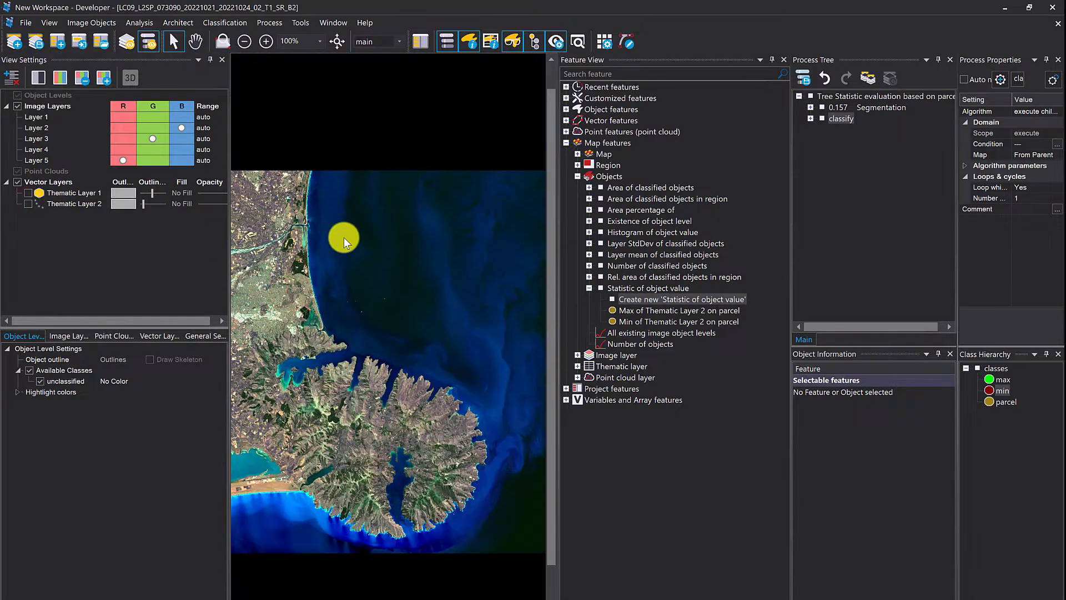
left_click(28, 193)
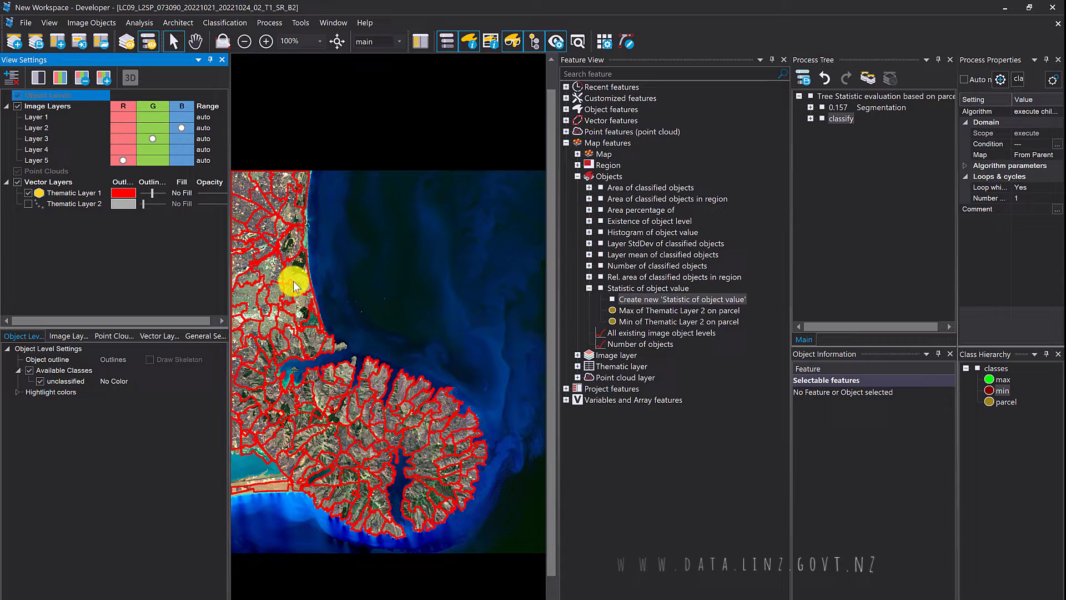
left_click(27, 204)
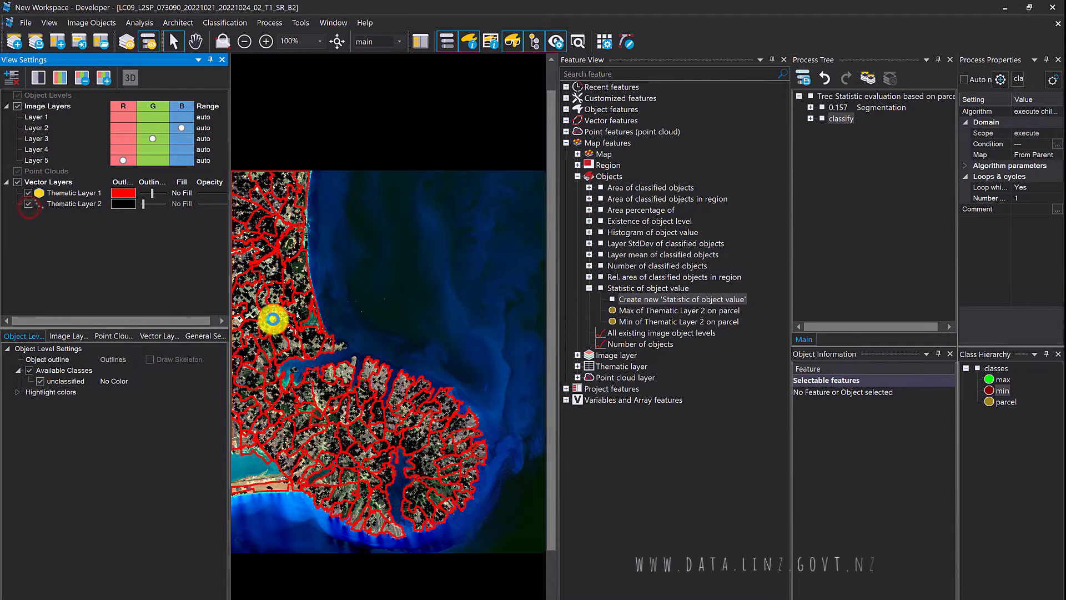
scroll(268, 314, "up", 3)
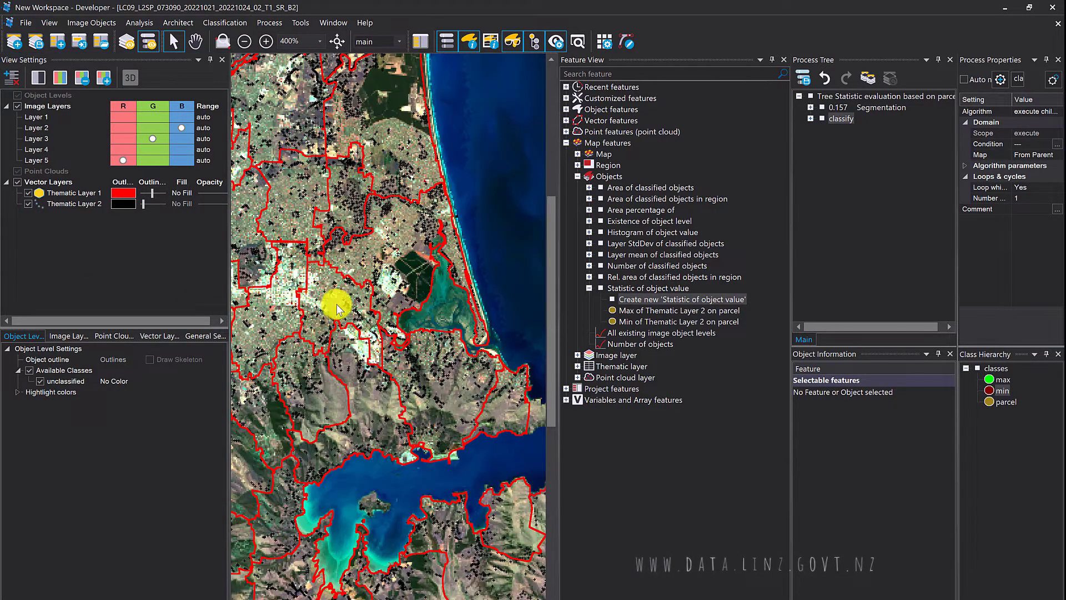
Step: Lower Thematic Layer 2's outline width so the tree markers draw thinner
left_click(145, 204)
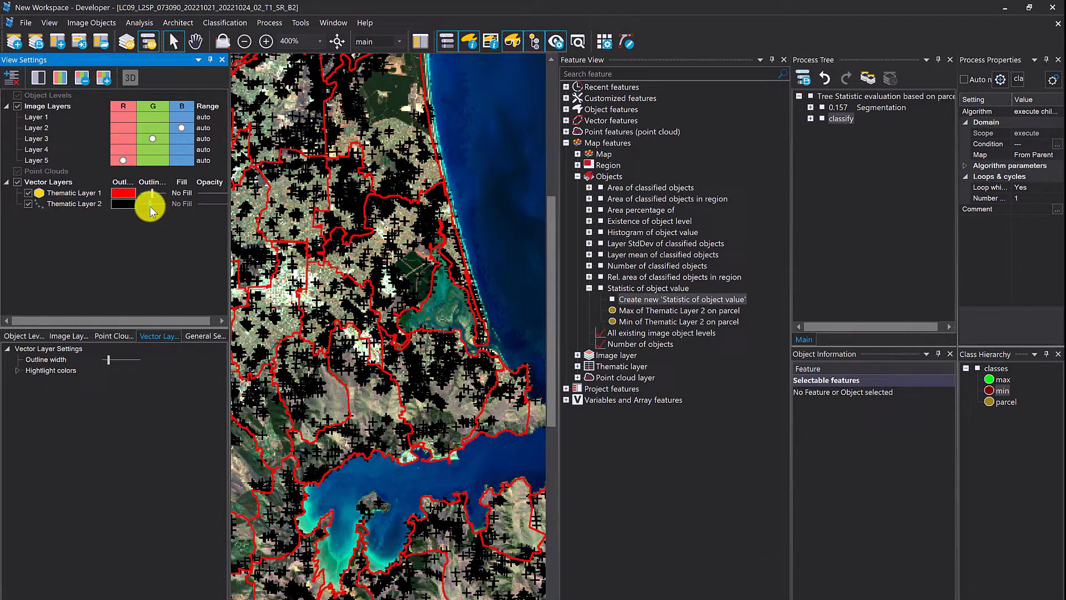
mouse_move(147, 210)
scroll(147, 210, "down", 1)
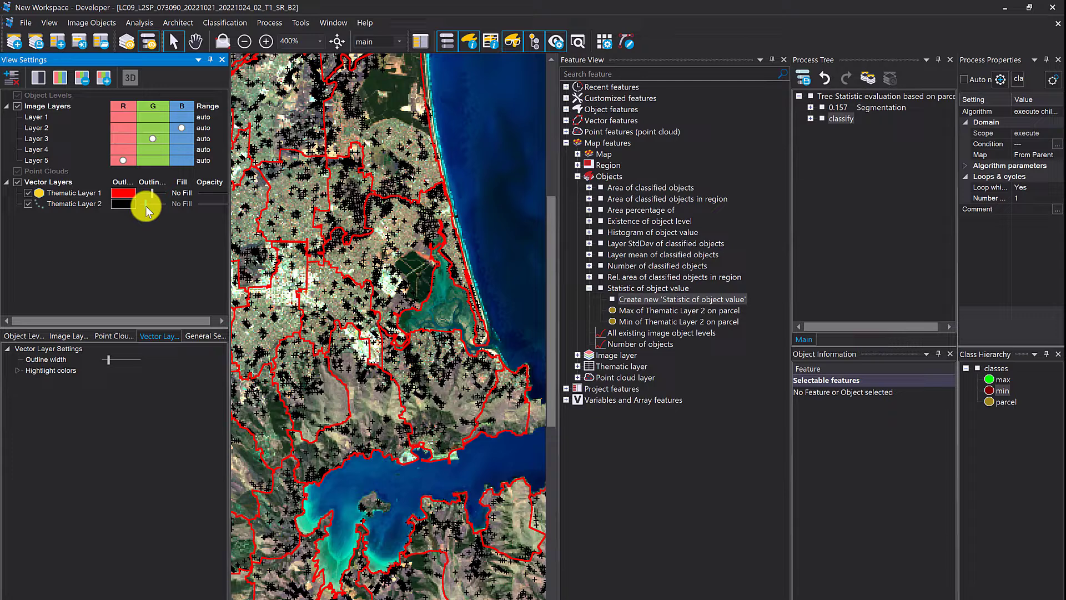
left_click(822, 107)
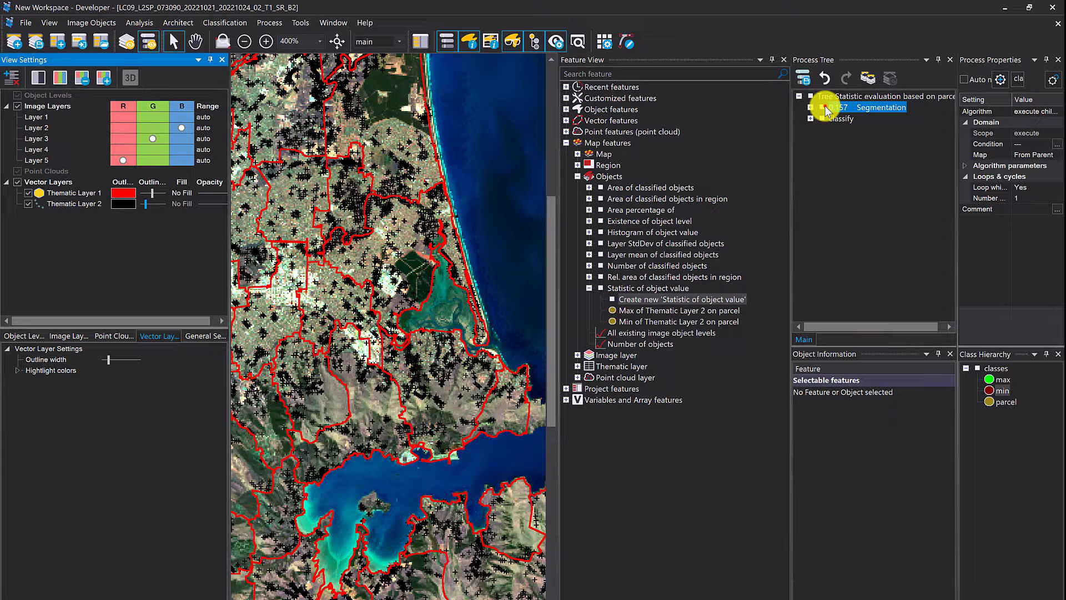
left_click(810, 107)
right_click(858, 107)
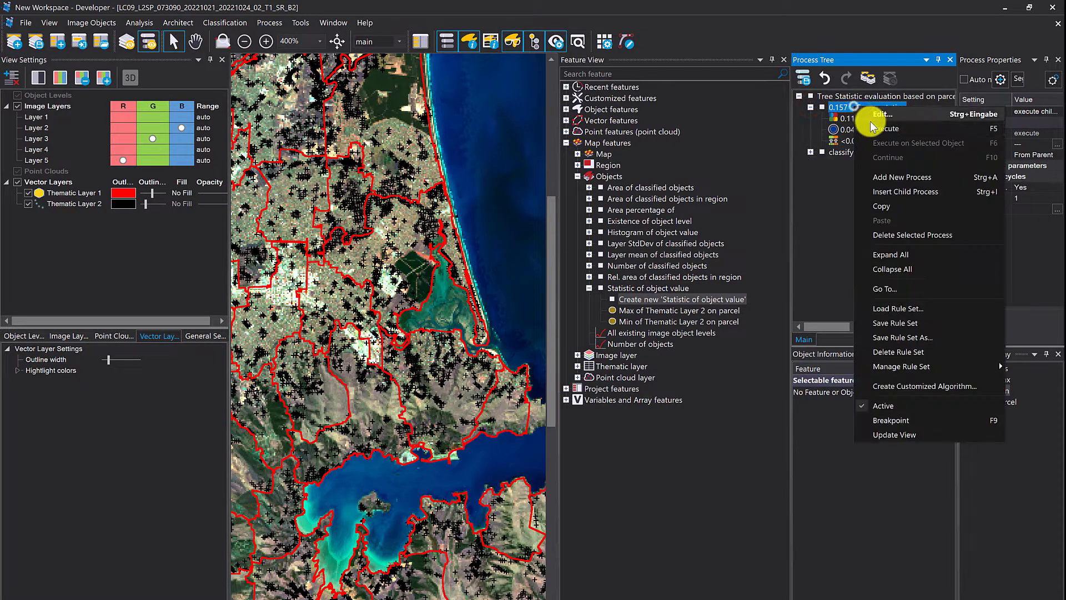
key("Escape")
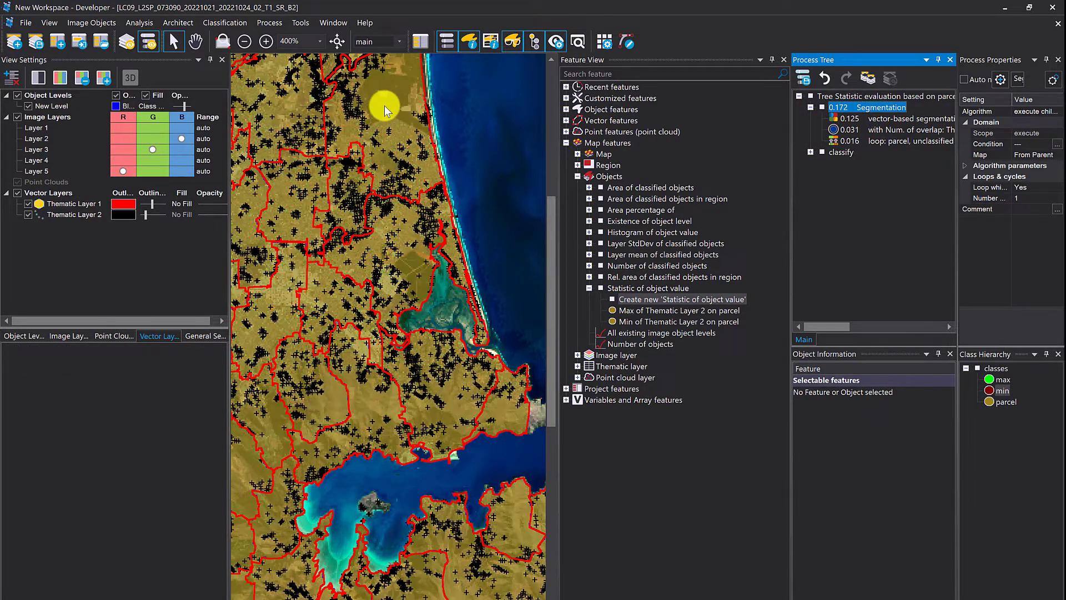
left_click(29, 204)
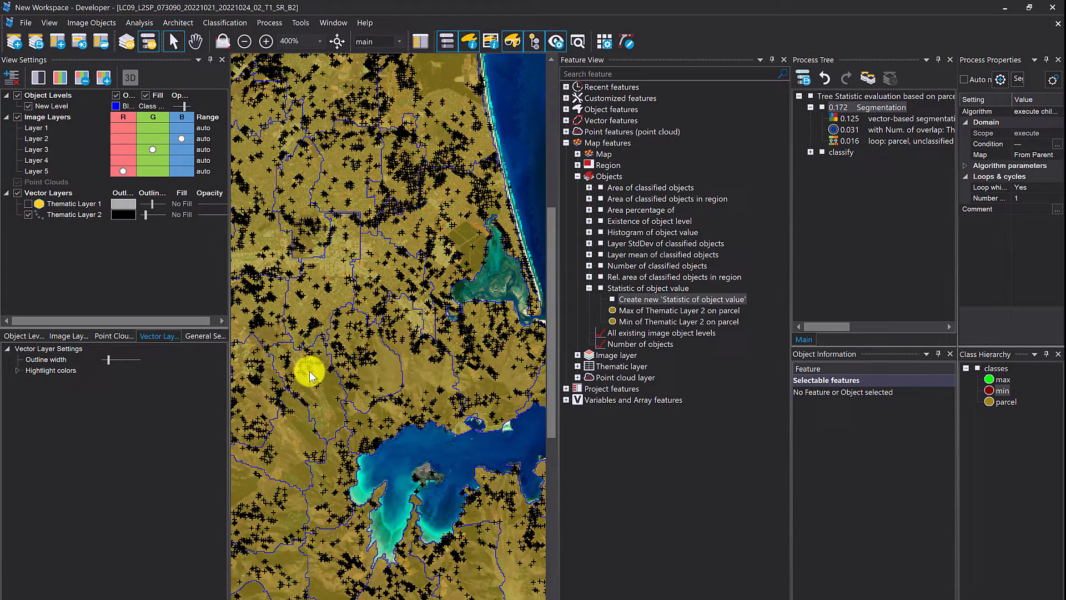
left_click_drag(305, 369, 411, 294)
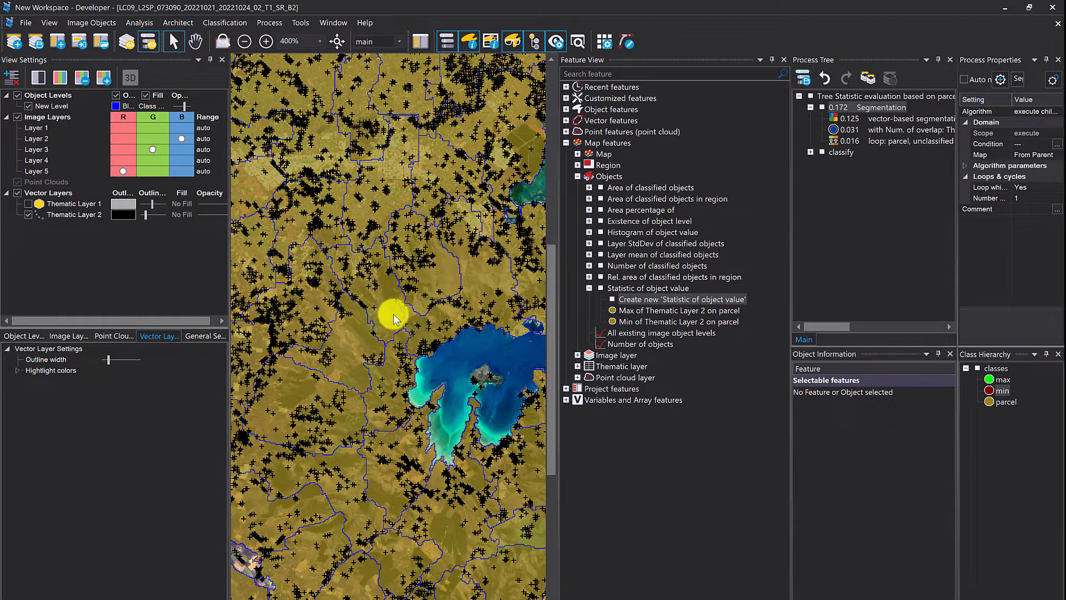
mouse_move(393, 318)
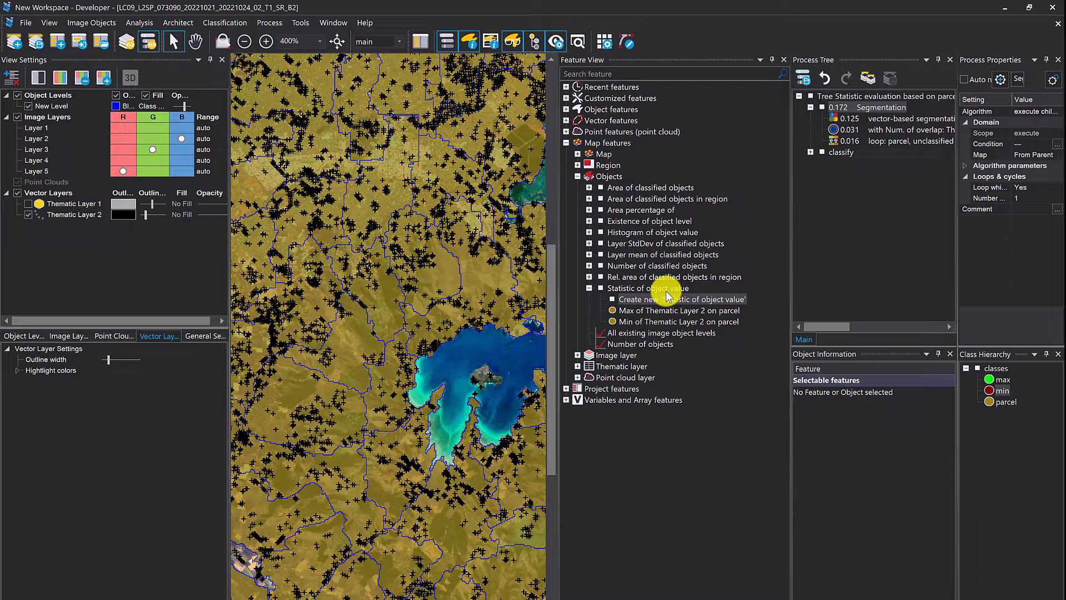
Step: Start a new object-value statistic with class parcel and statistical operation Sum
double_click(702, 304)
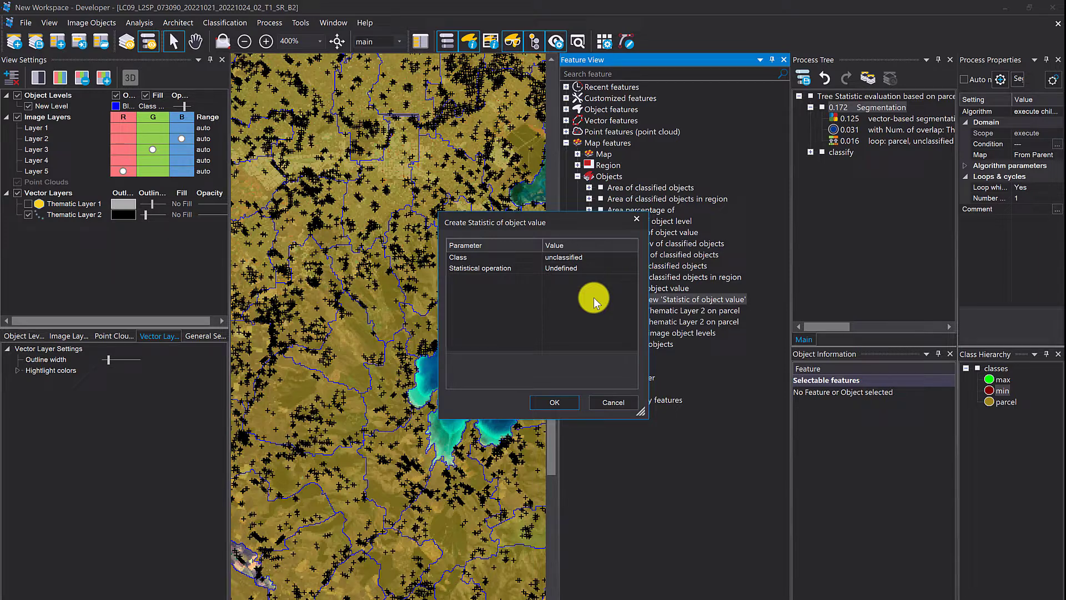
left_click(619, 258)
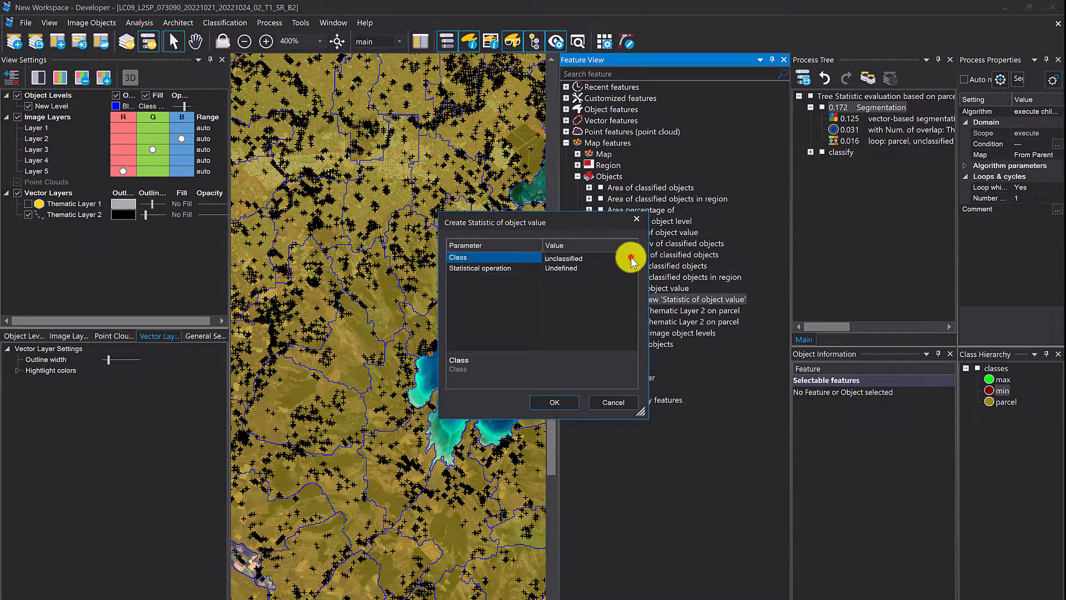
left_click(636, 219)
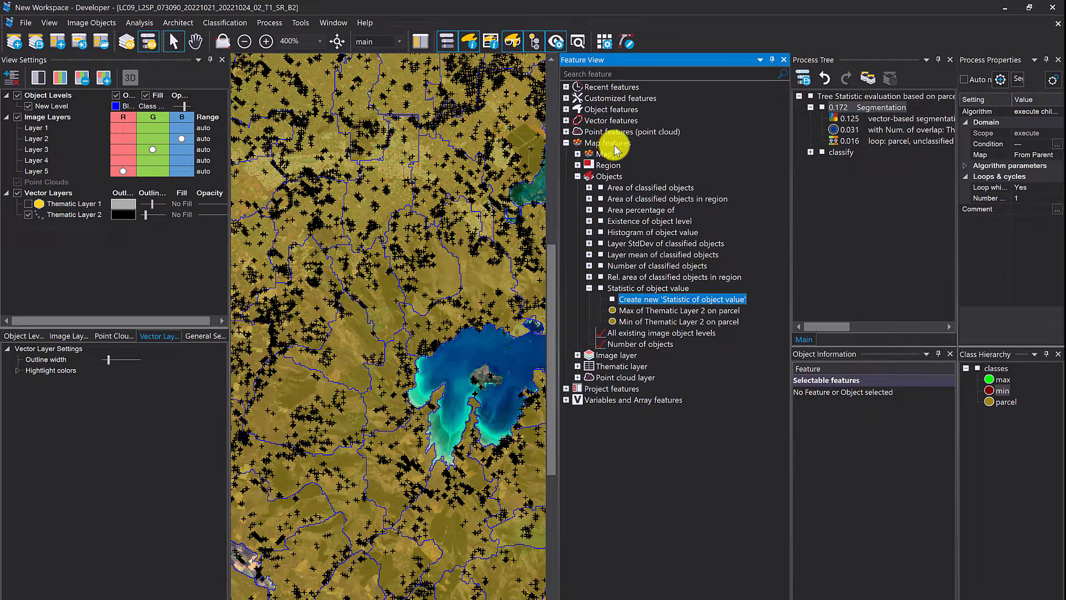
double_click(678, 298)
left_click_drag(585, 222, 524, 226)
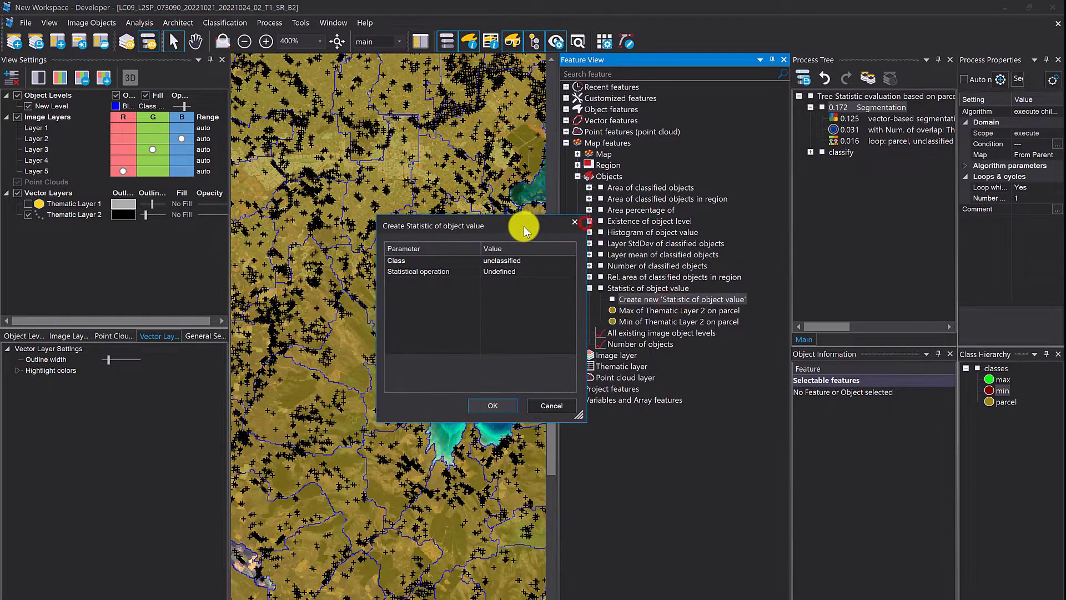
left_click(570, 261)
left_click(570, 260)
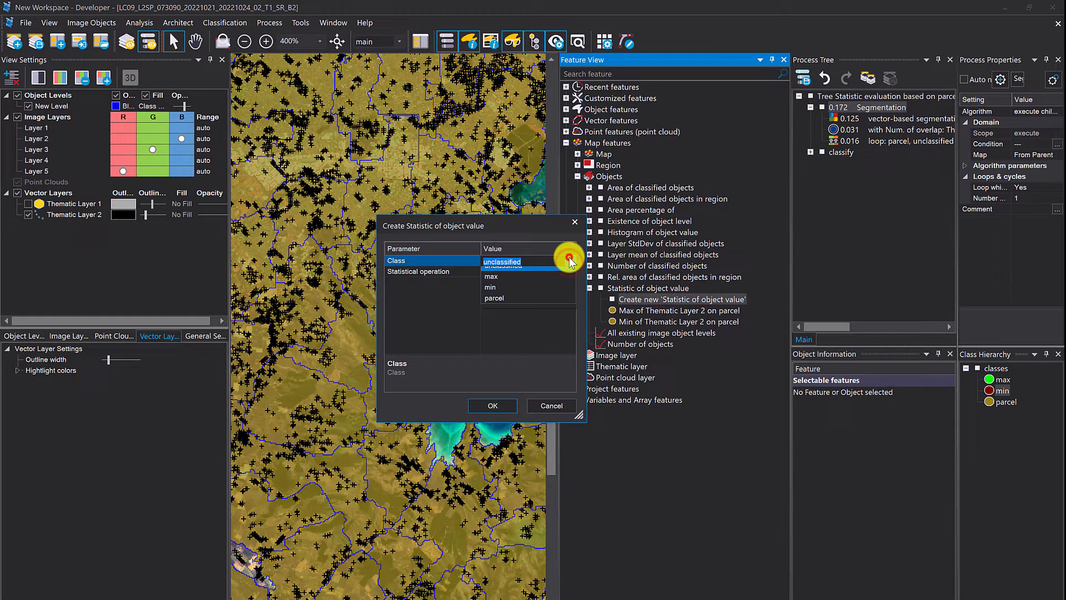
left_click(511, 301)
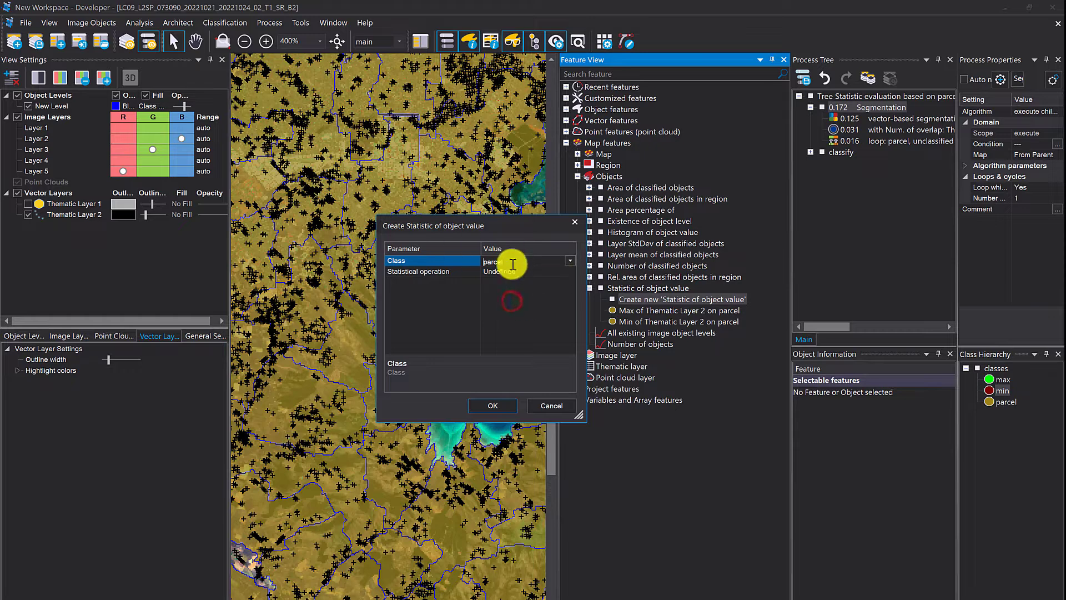
left_click(567, 271)
left_click(570, 272)
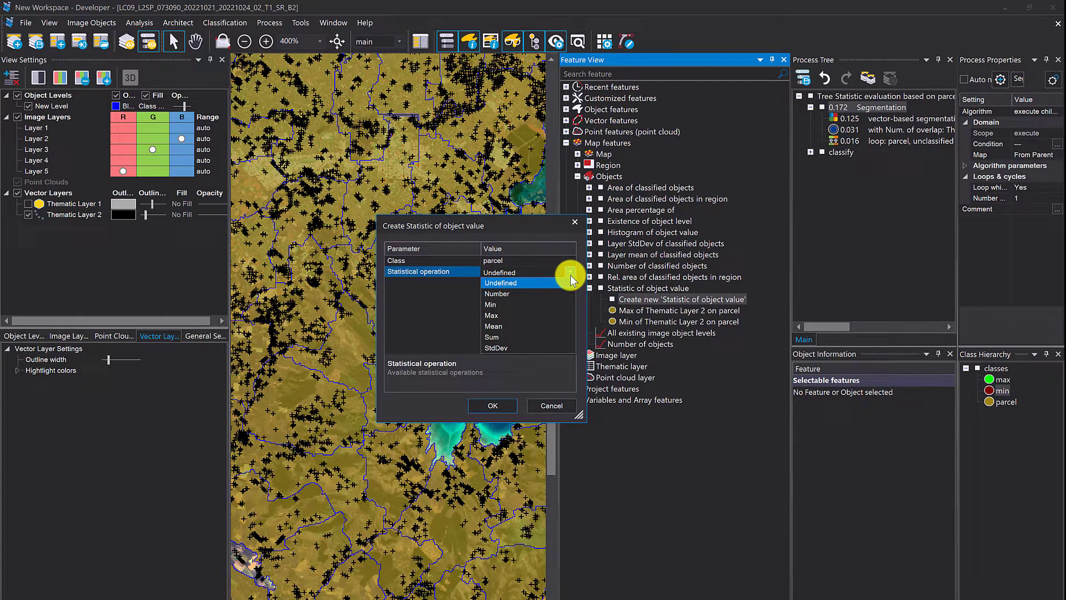
left_click(526, 334)
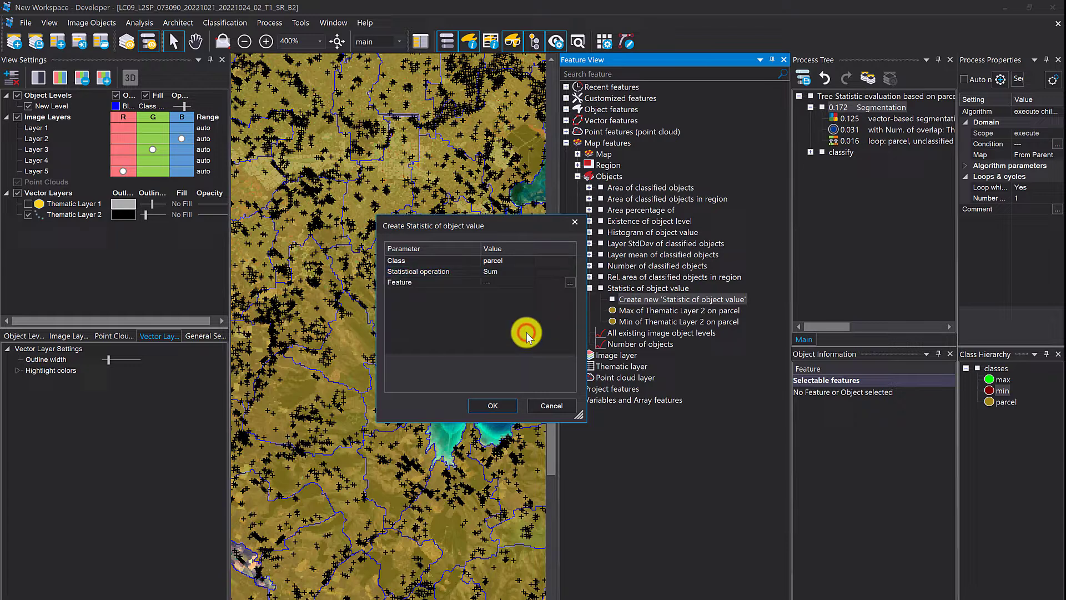
Step: Set the statistic's feature to Number of overlapping thematic objects > Thematic Layer 2
left_click(569, 282)
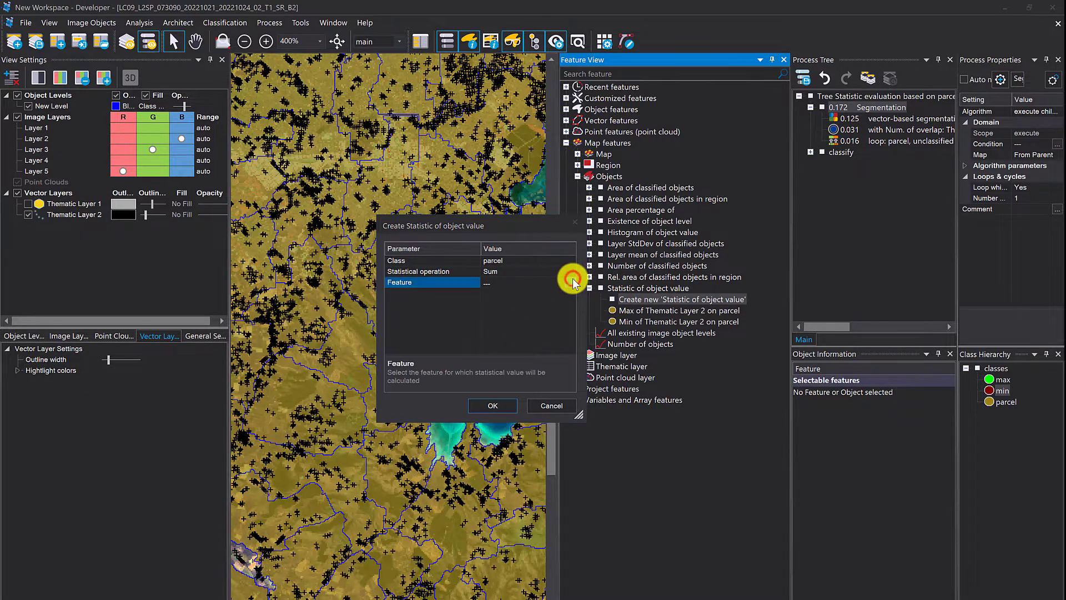
left_click(569, 283)
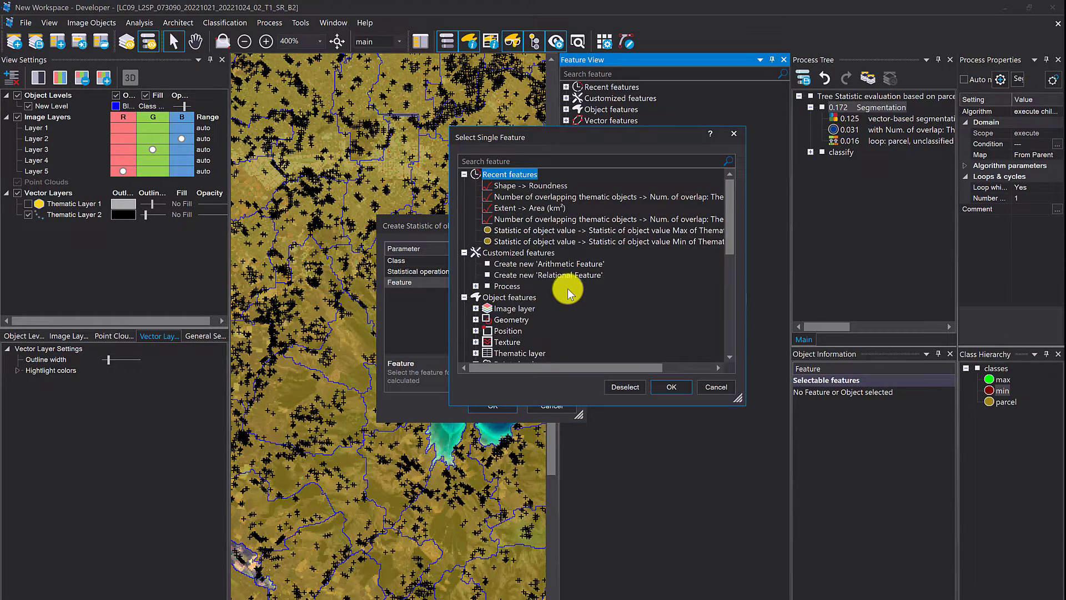
left_click(464, 253)
left_click(464, 174)
left_click(464, 175)
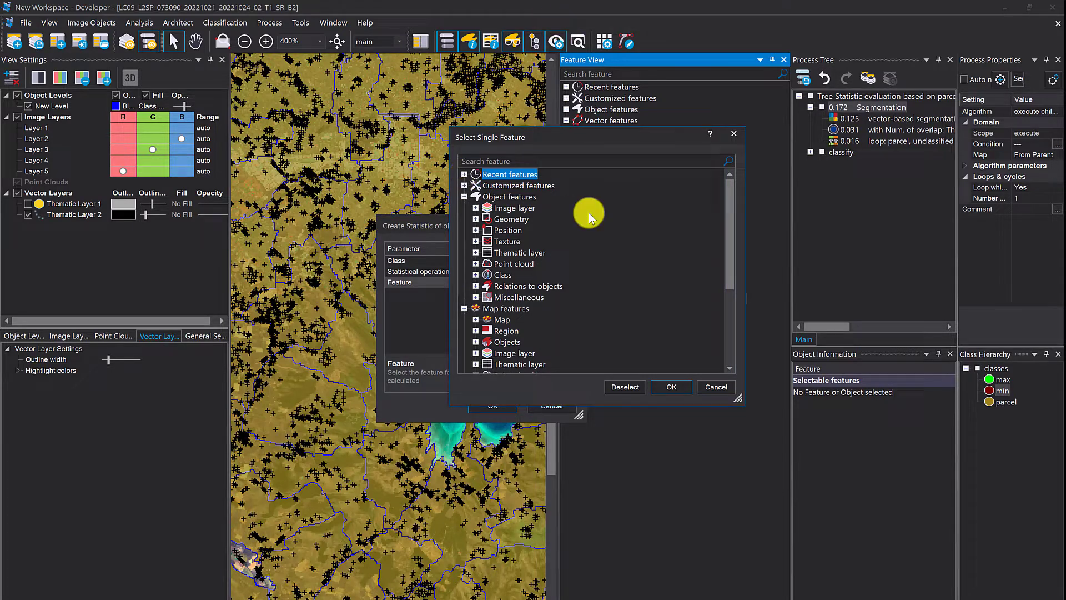
left_click(476, 197)
left_click(476, 252)
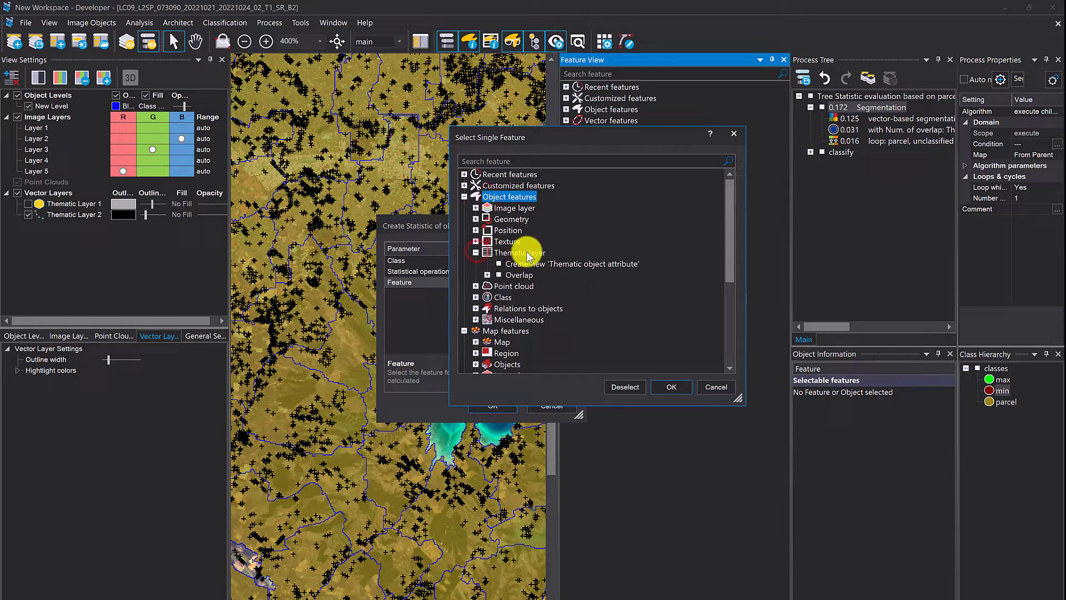
left_click(486, 275)
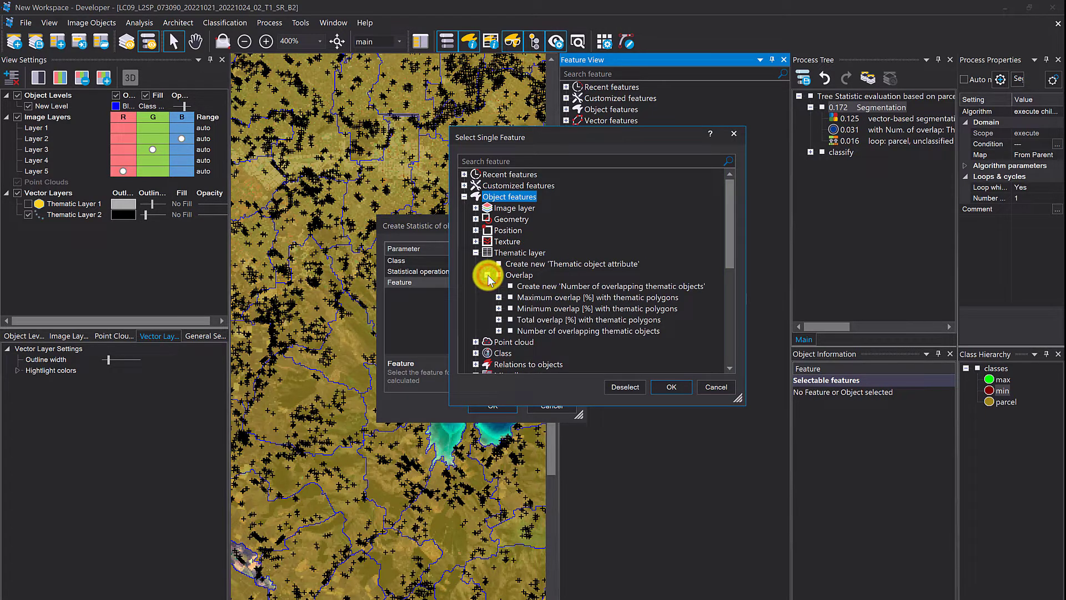
left_click(499, 330)
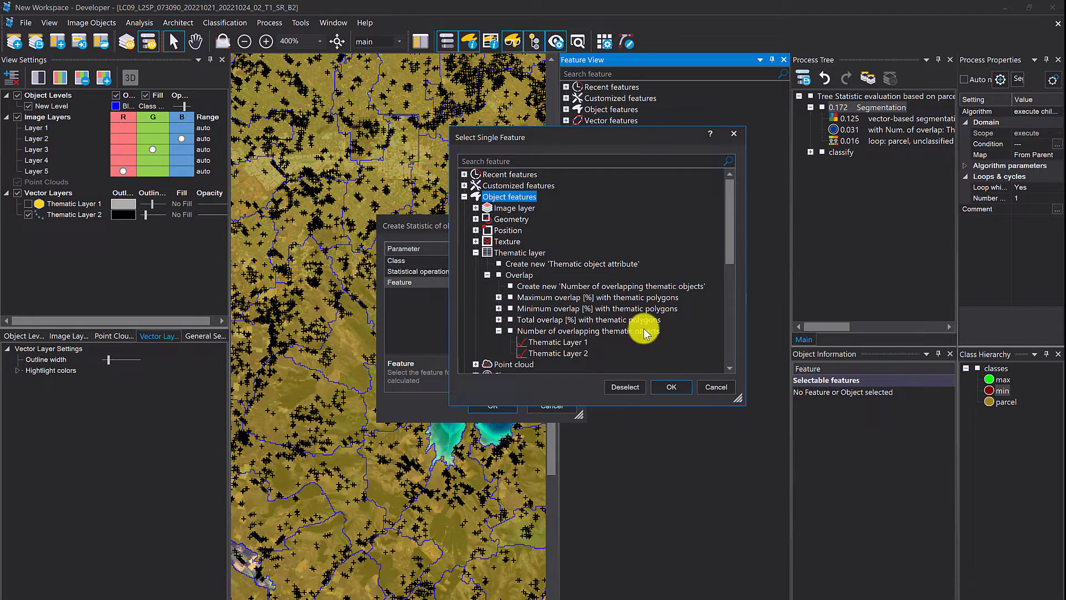
left_click(577, 353)
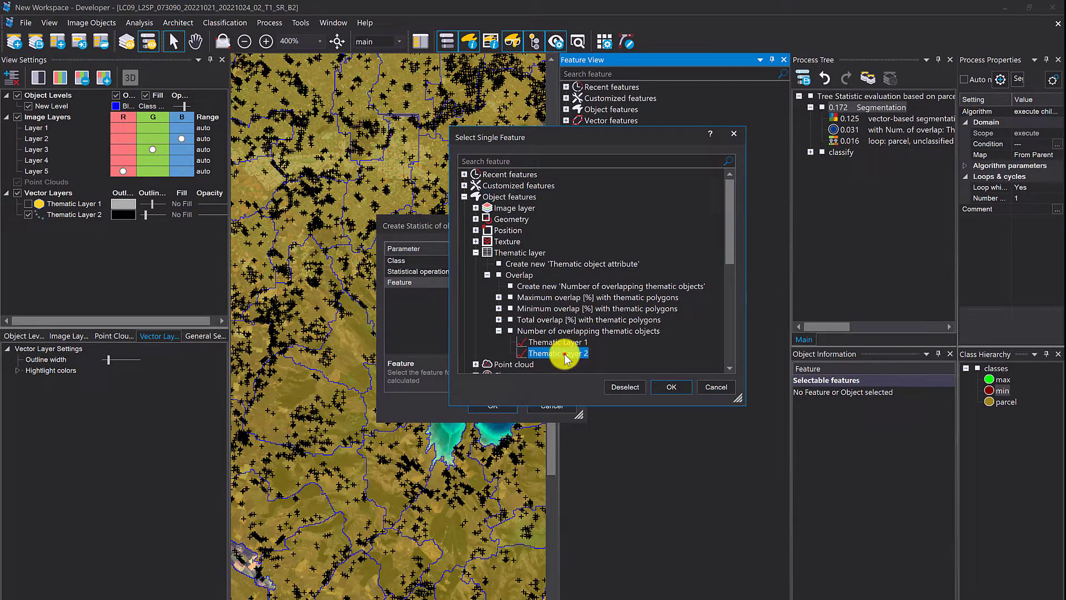
double_click(564, 353)
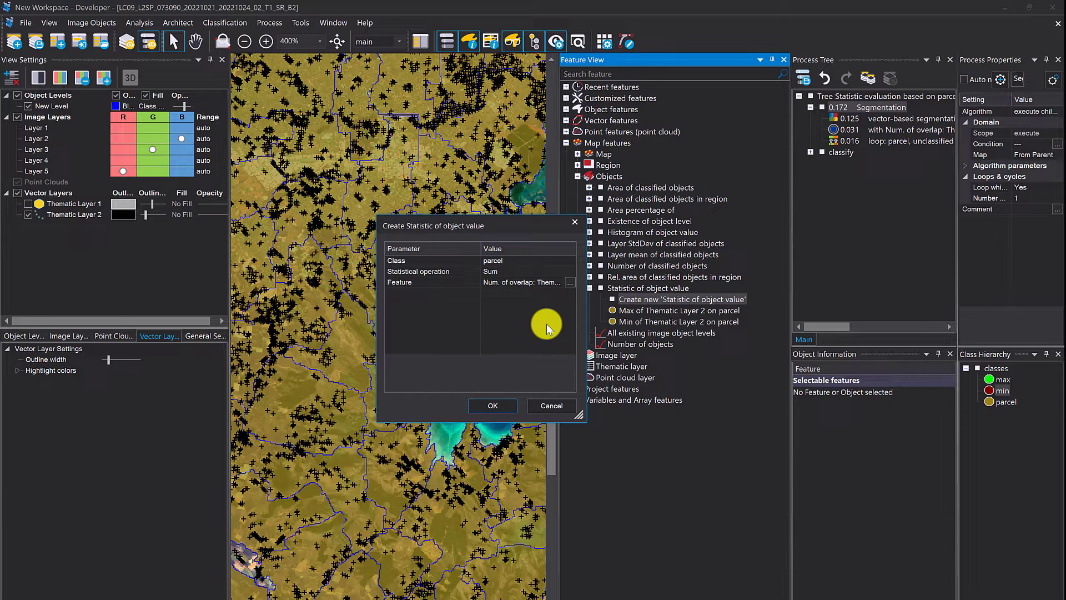
Step: Create the Sum statistic and dock Object Information beneath the feature list
left_click(511, 405)
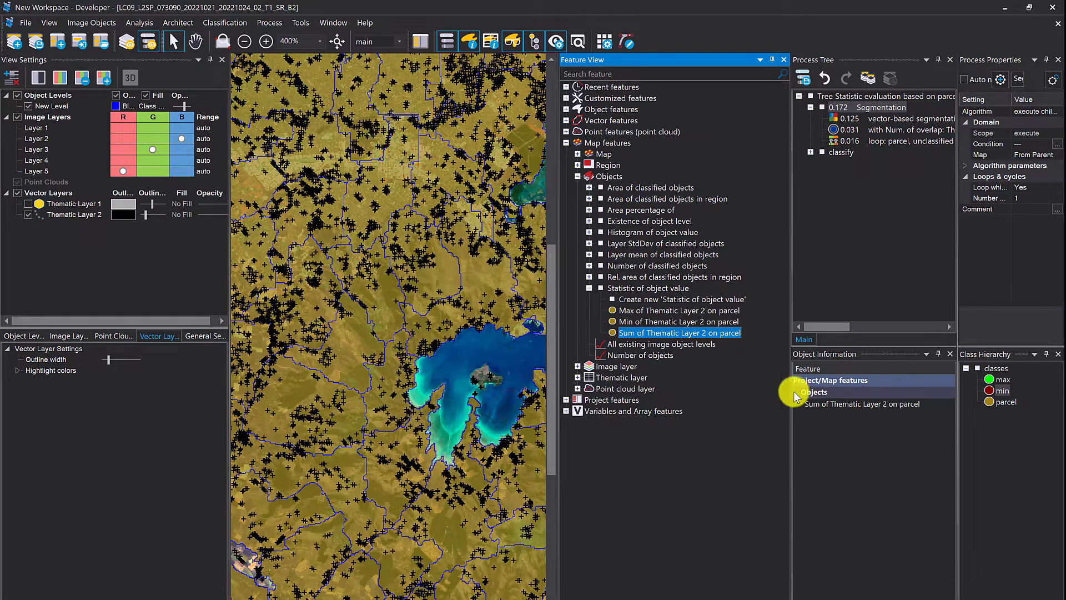
left_click(827, 353)
left_click_drag(824, 353, 682, 395)
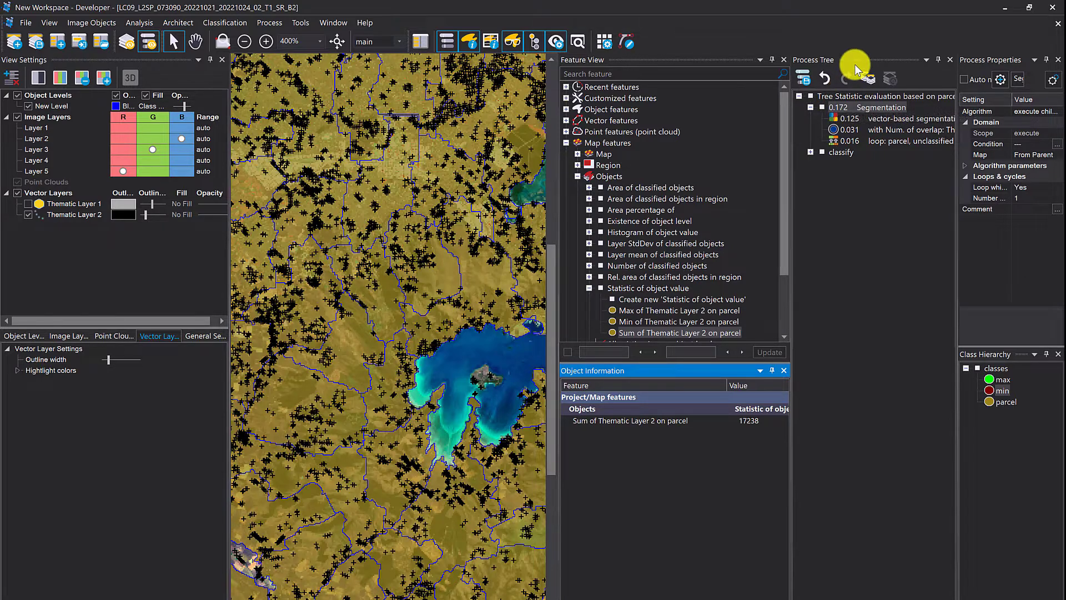
Step: Rearrange and resize the panels to read the sum value of 17238
left_click_drag(859, 60, 842, 180)
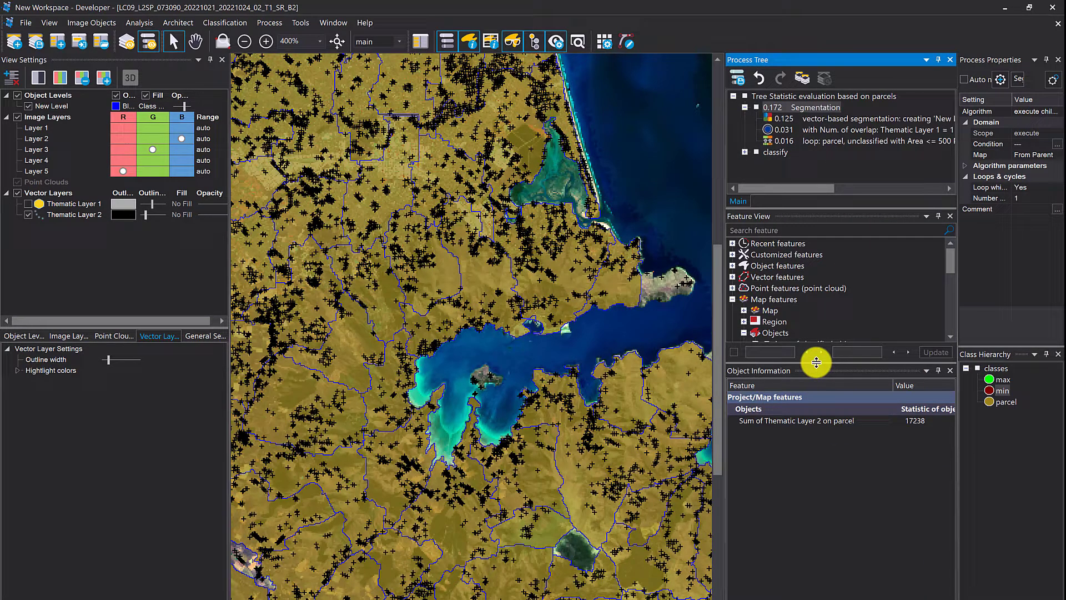
left_click_drag(816, 363, 813, 438)
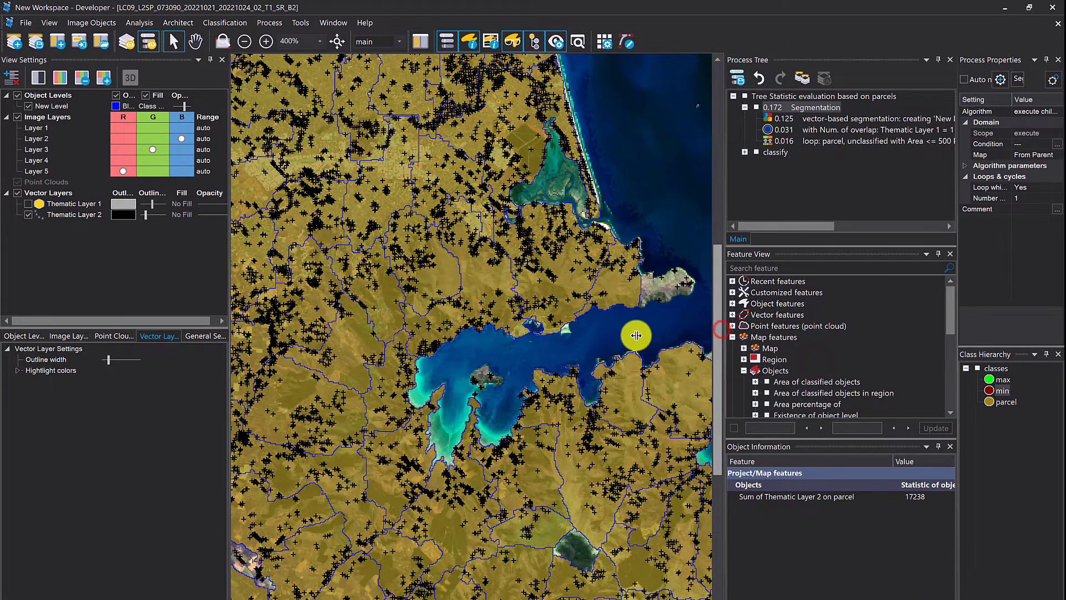
left_click_drag(722, 292, 592, 307)
left_click(794, 502)
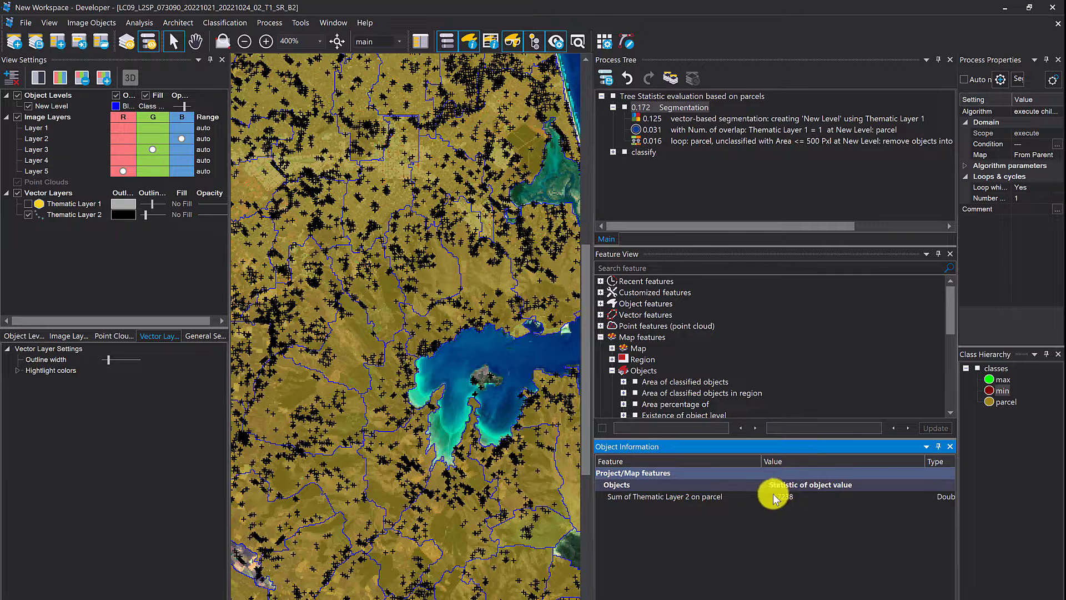
scroll(644, 364, "down", 5)
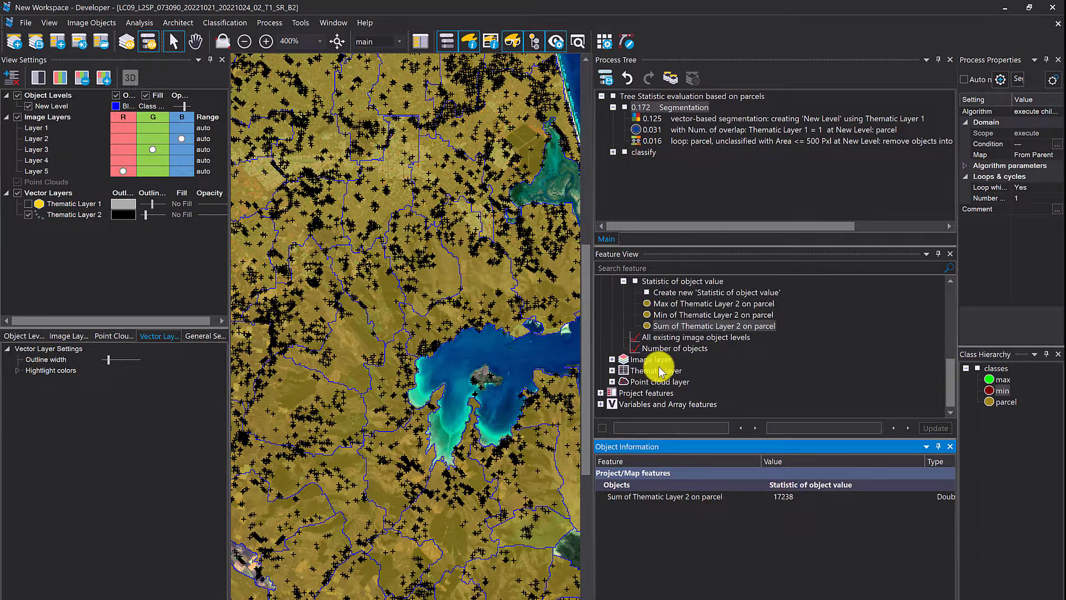
Step: Create a Mean statistic of the Thematic Layer 2 overlap count on parcel, reading 140.14634146
double_click(681, 292)
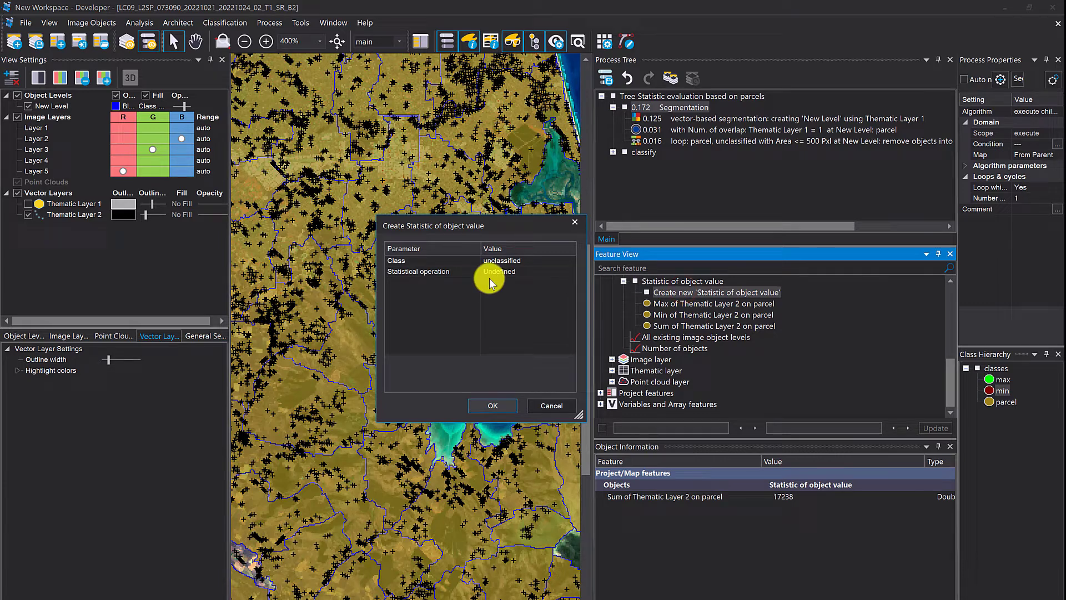
left_click(559, 261)
left_click(569, 261)
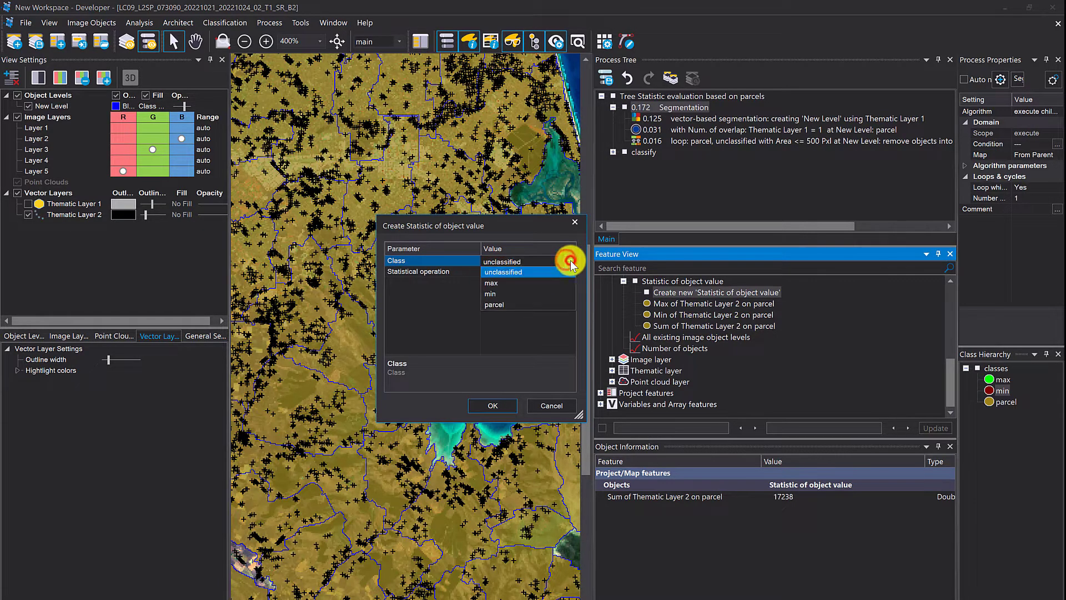
left_click(527, 304)
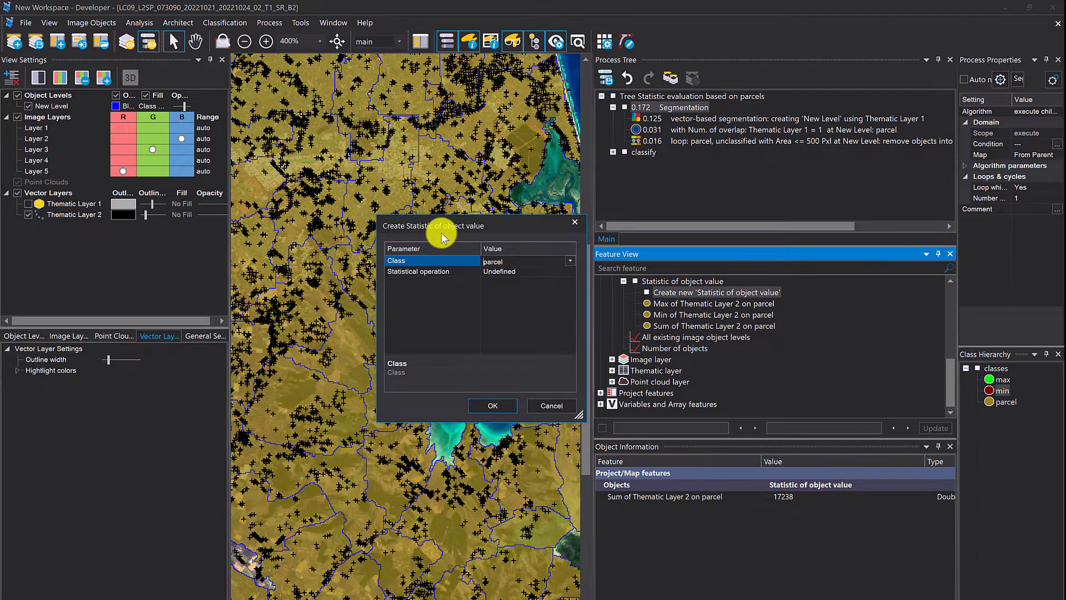
left_click(570, 271)
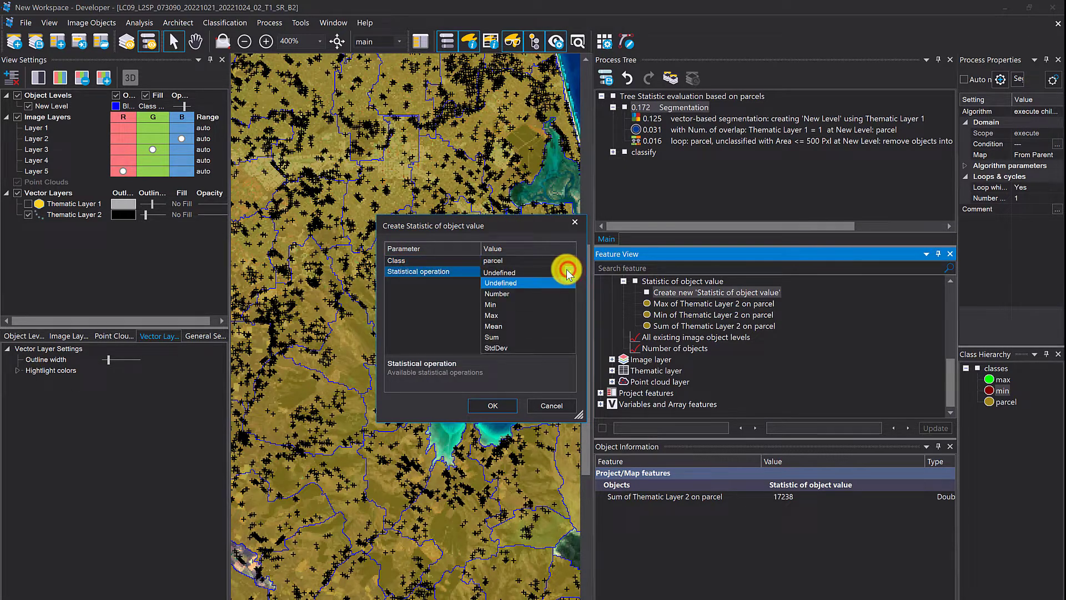
left_click(500, 328)
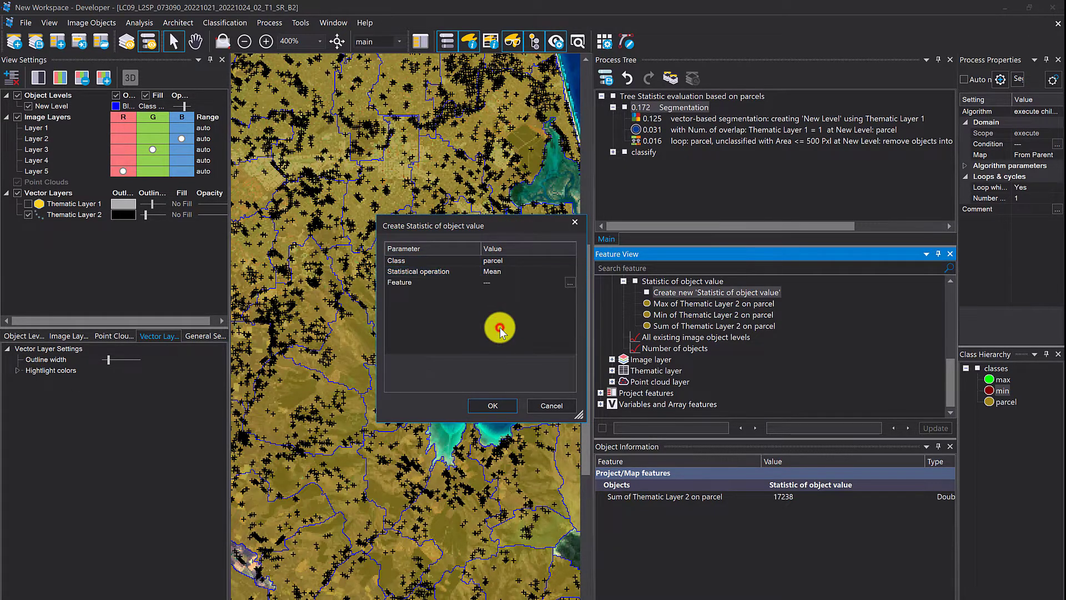
left_click(570, 282)
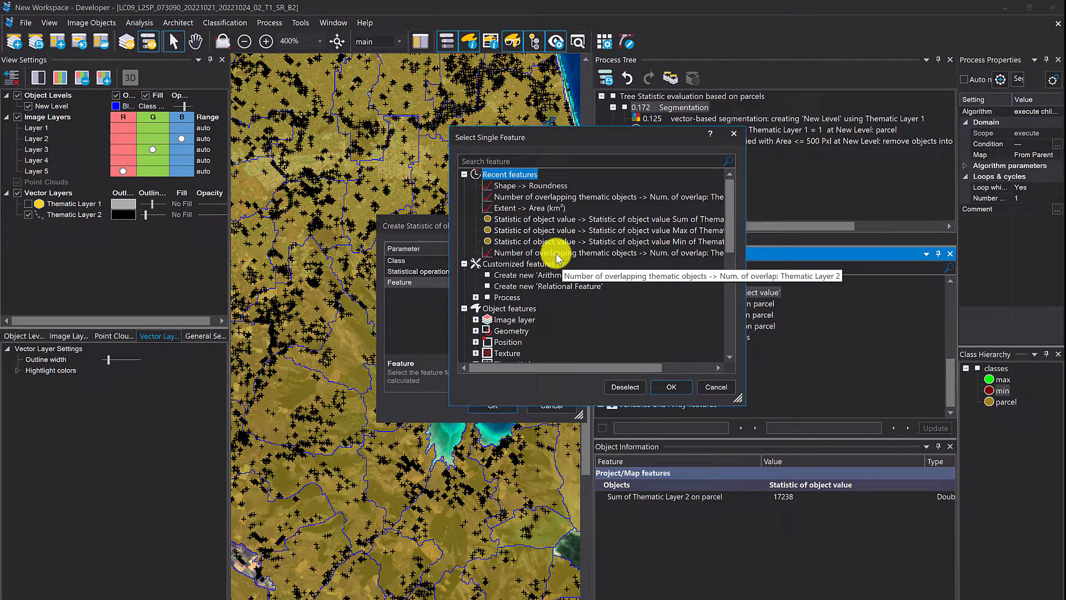
double_click(556, 254)
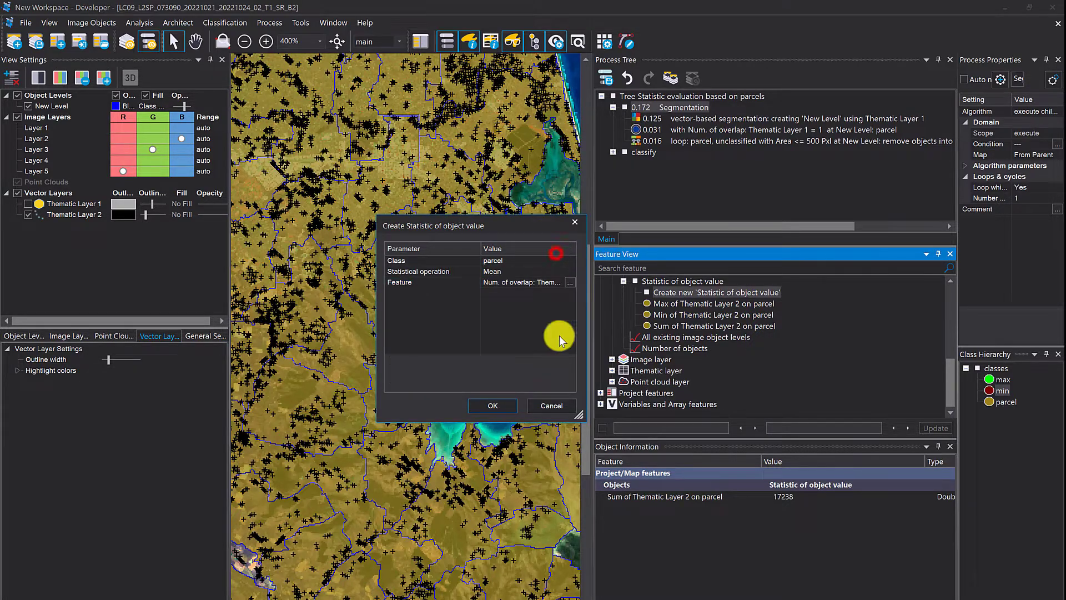
left_click(502, 404)
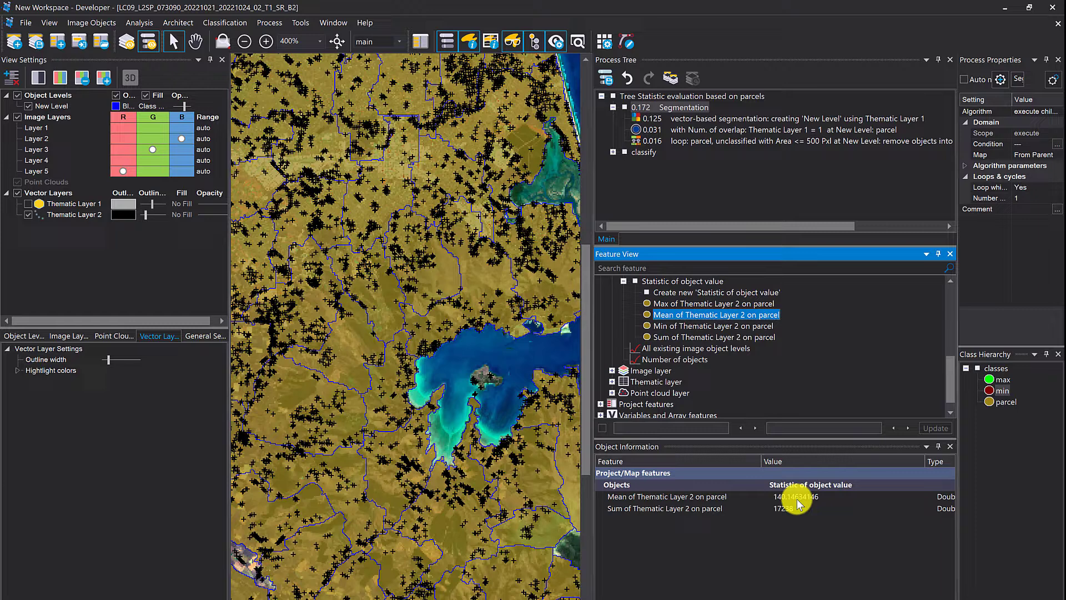
Step: Create a StdDev statistic of the Thematic Layer 2 overlap count on parcel, reading 114.40959671
double_click(681, 294)
left_click(562, 261)
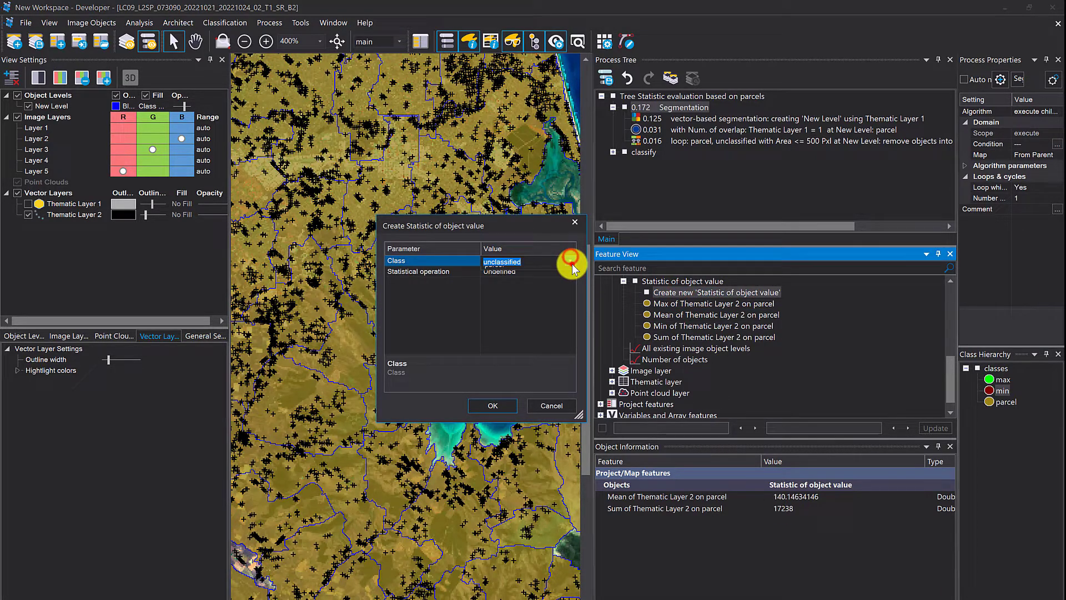
left_click(570, 261)
left_click(524, 304)
left_click(561, 271)
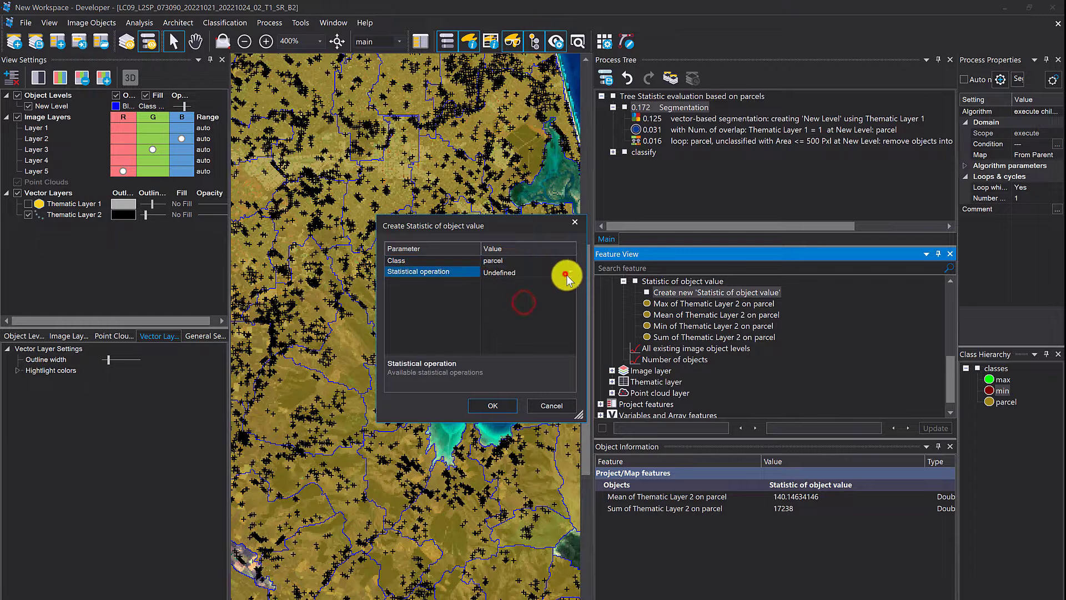
left_click(571, 272)
left_click(515, 346)
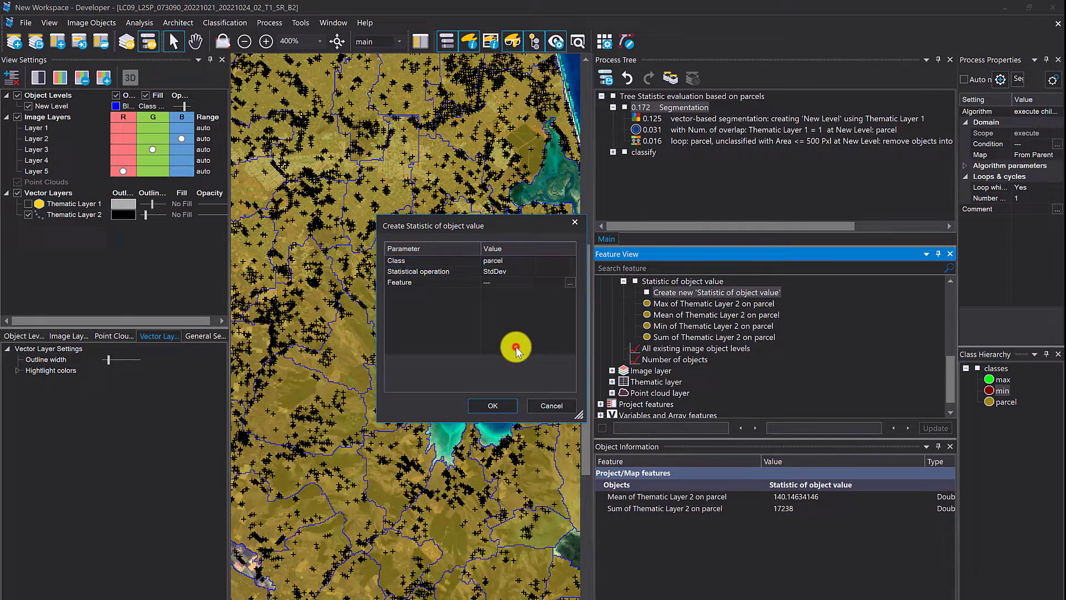
left_click(549, 284)
left_click(439, 283)
left_click(570, 284)
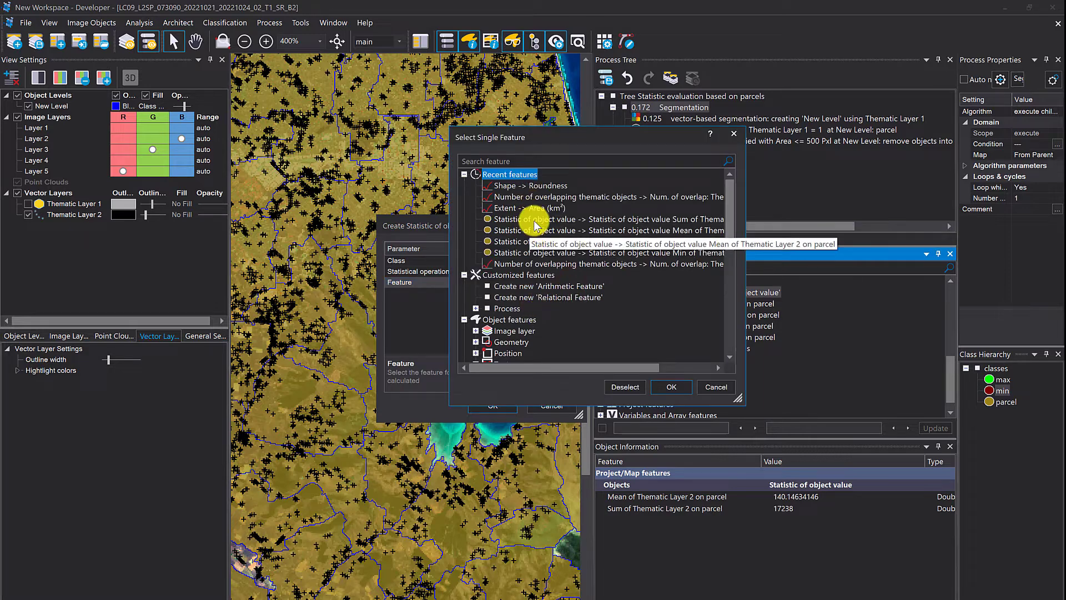
double_click(536, 265)
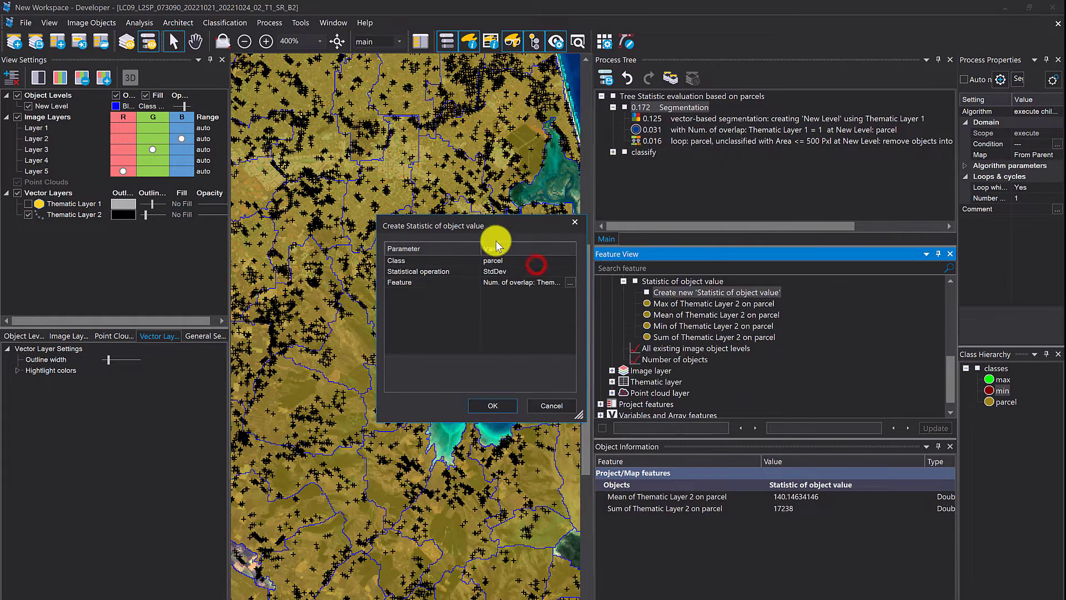
left_click(494, 404)
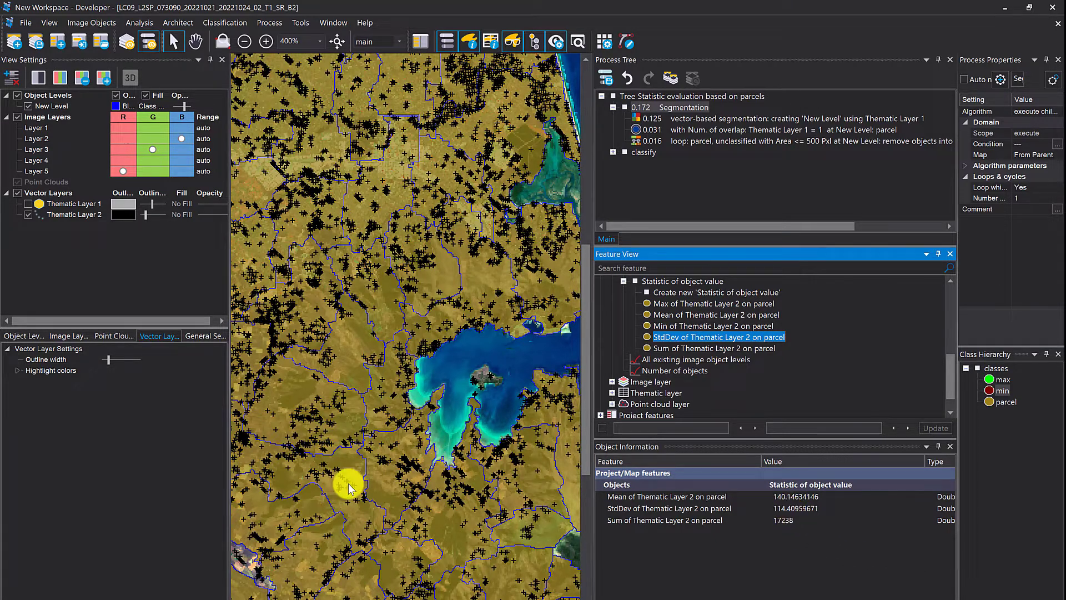
left_click(674, 315)
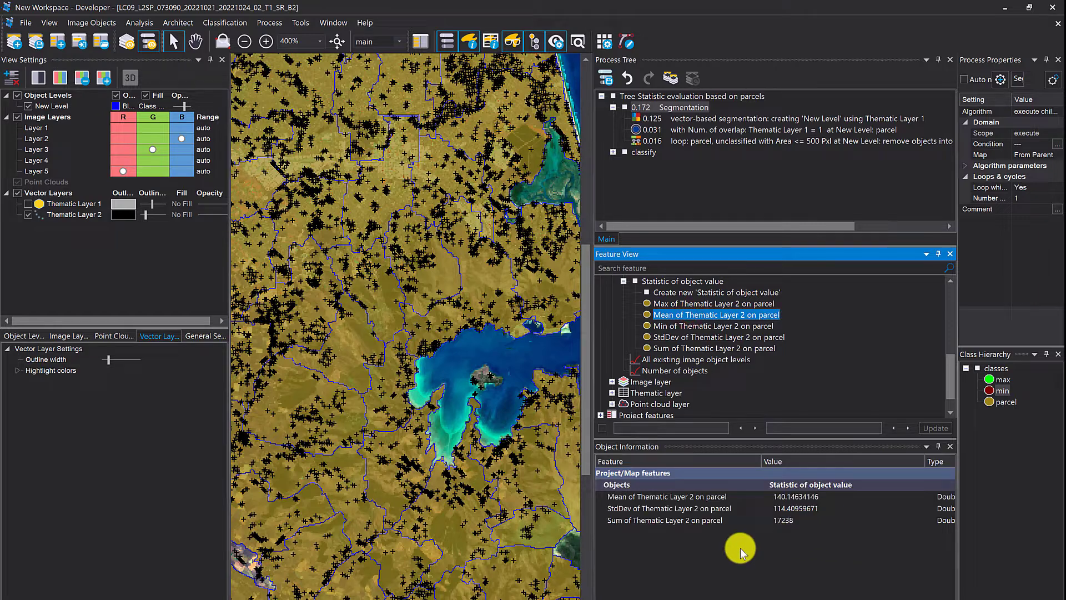
Step: Add Max and Min of Thematic Layer 2 on parcel to the Object Information display
left_click(699, 561)
right_click(684, 535)
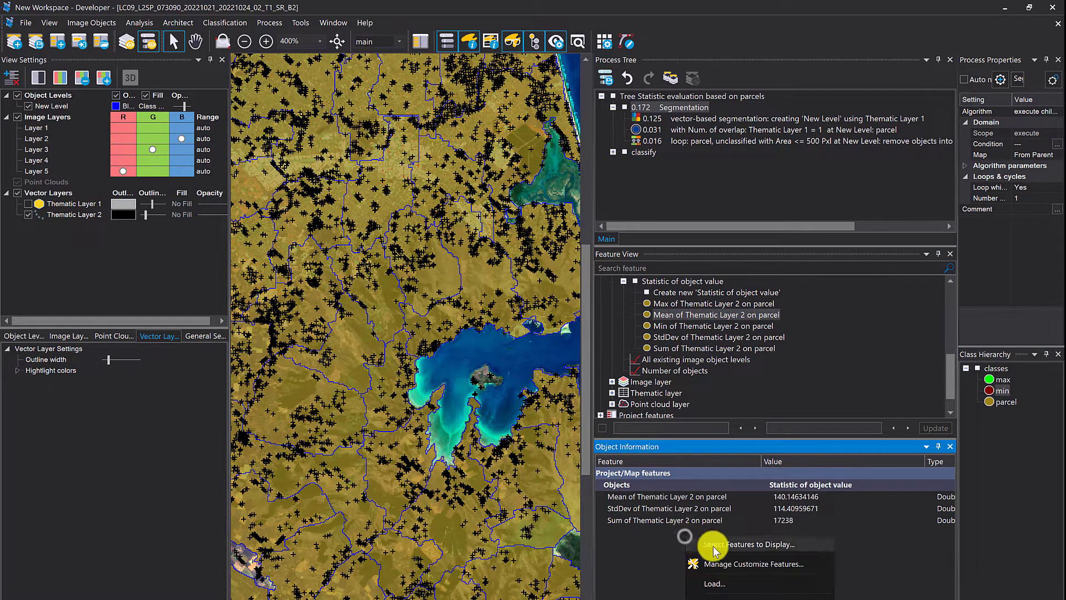
left_click(716, 545)
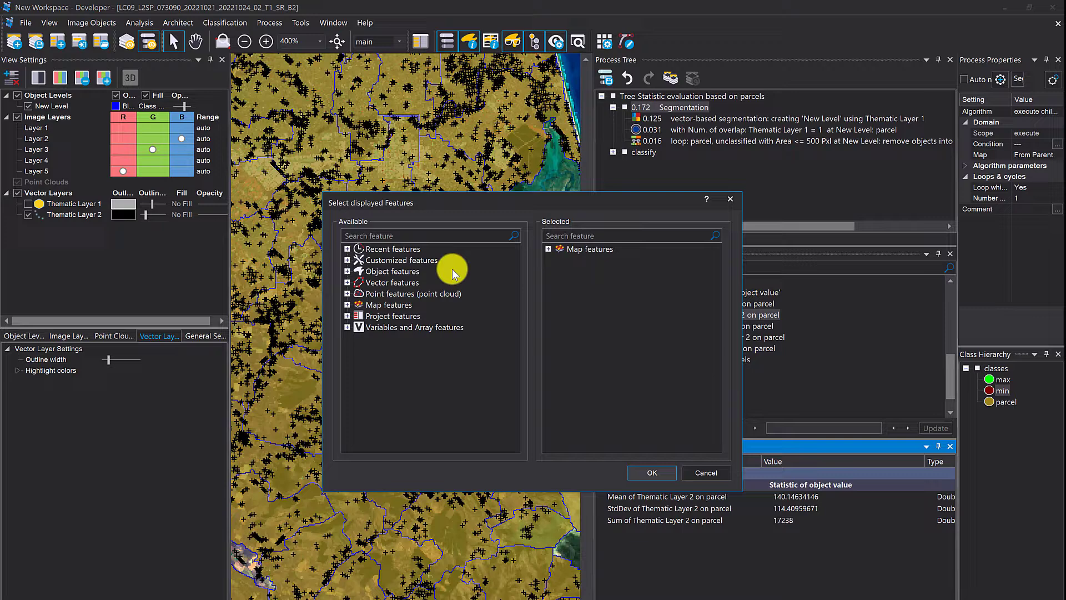
left_click(347, 304)
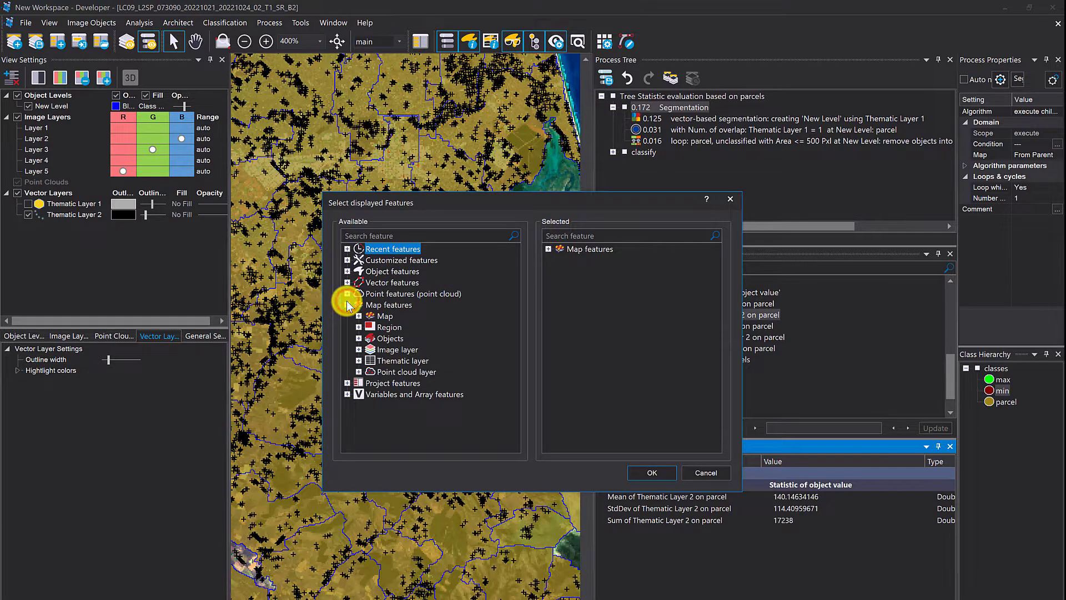
left_click(358, 316)
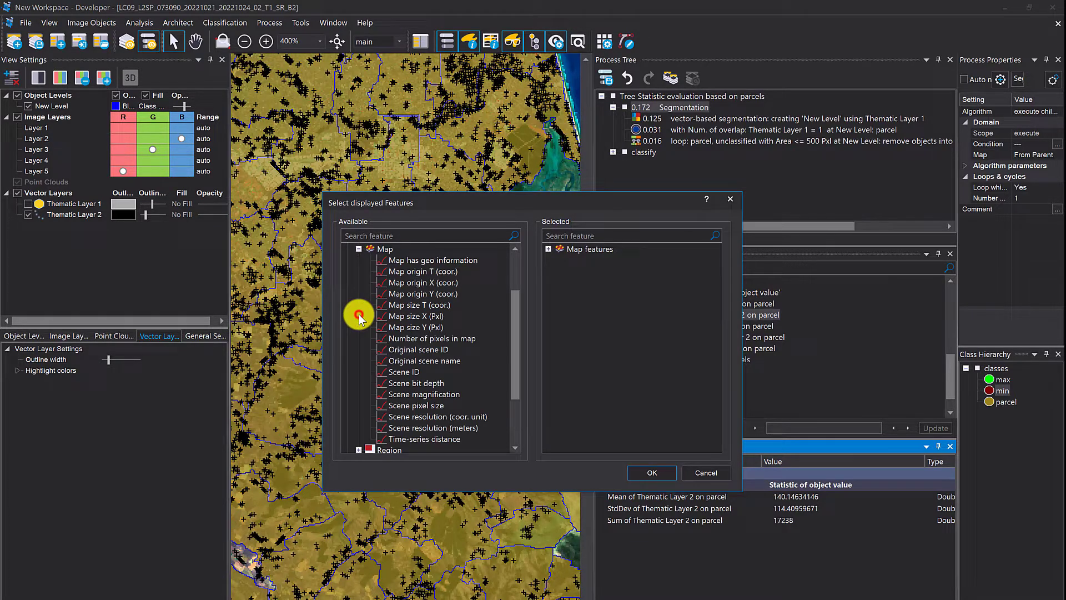
left_click(359, 249)
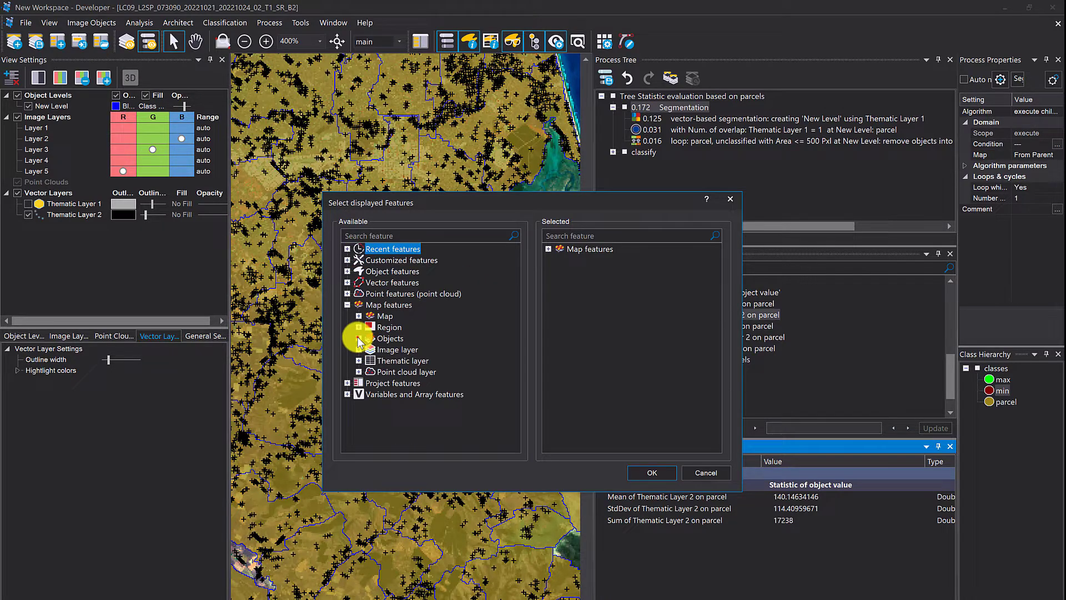
left_click(358, 338)
left_click(371, 394)
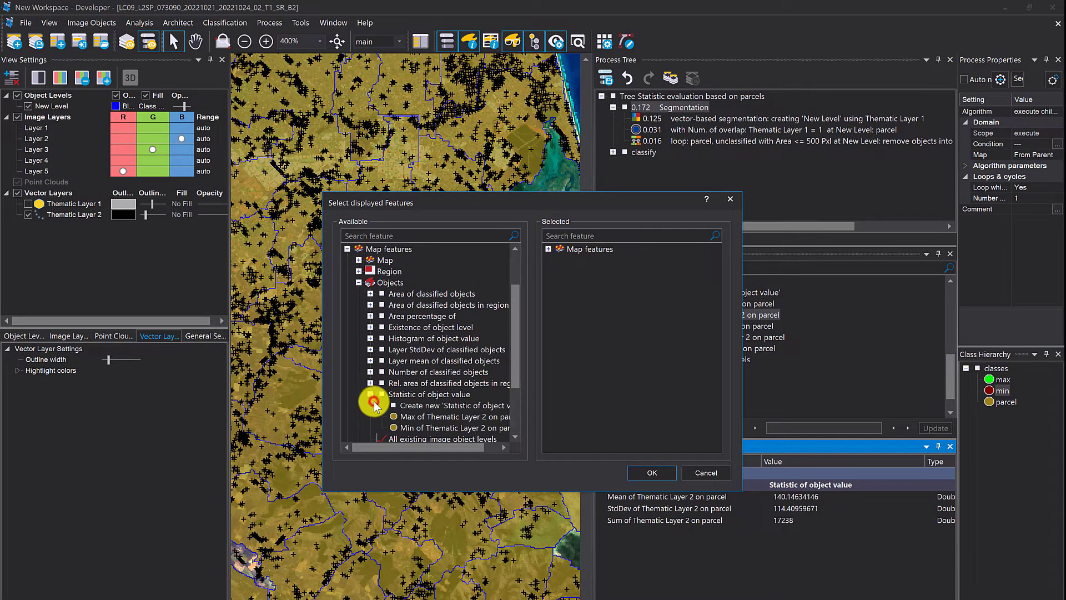
double_click(439, 418)
double_click(440, 418)
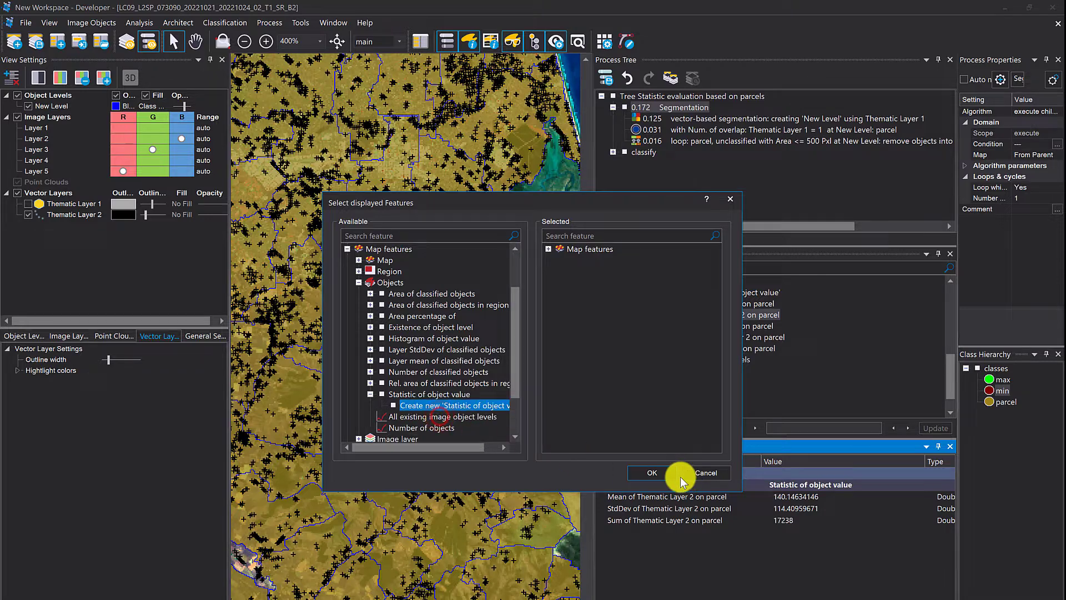
left_click(664, 474)
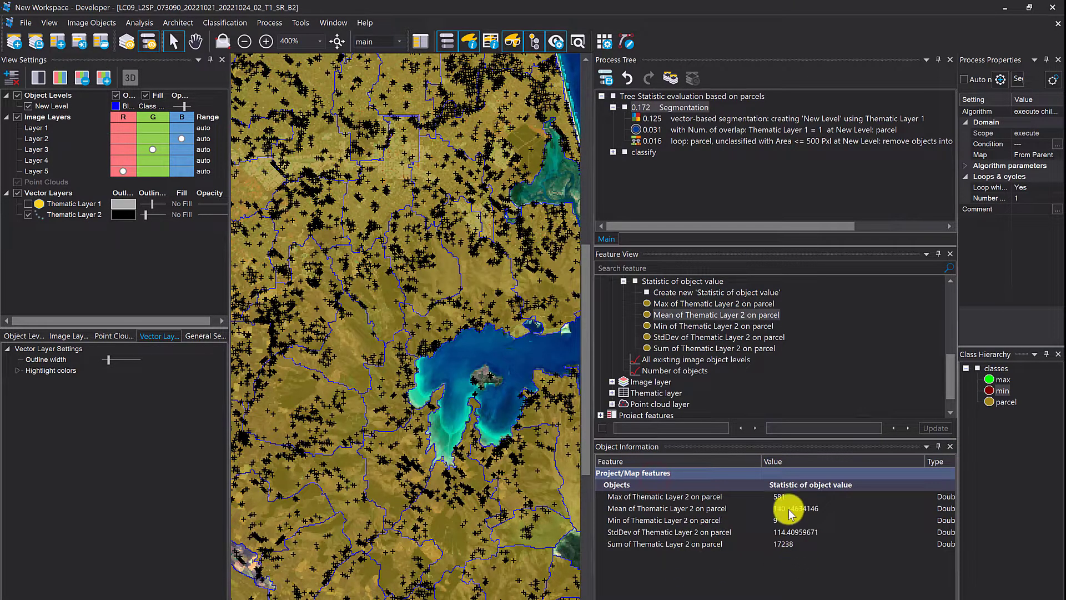
Step: Check the Min 9 and Max 581 rows and widen the map view
left_click(778, 520)
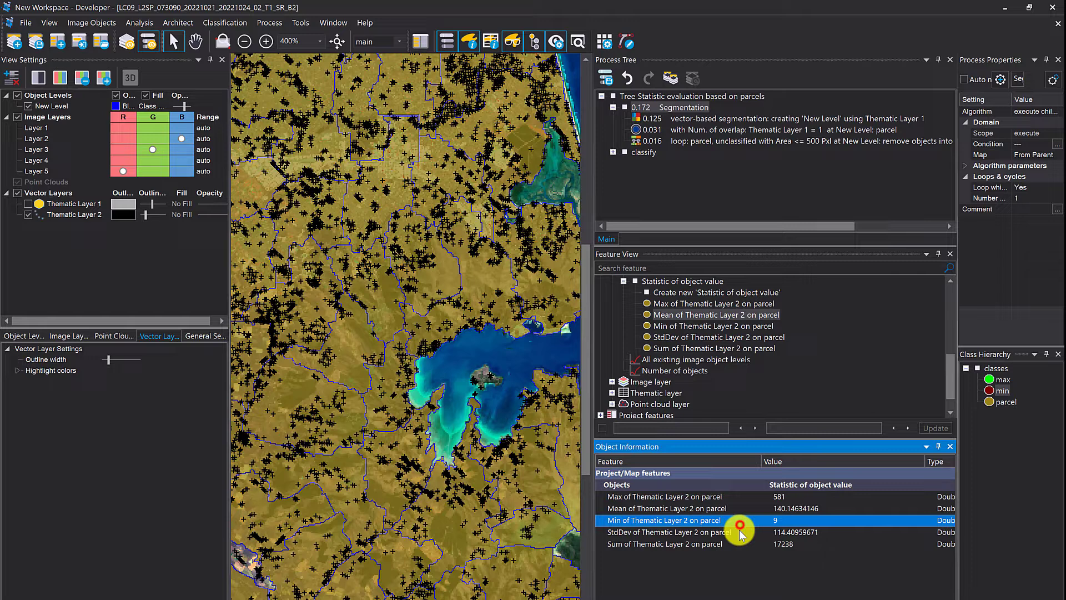
left_click(711, 496)
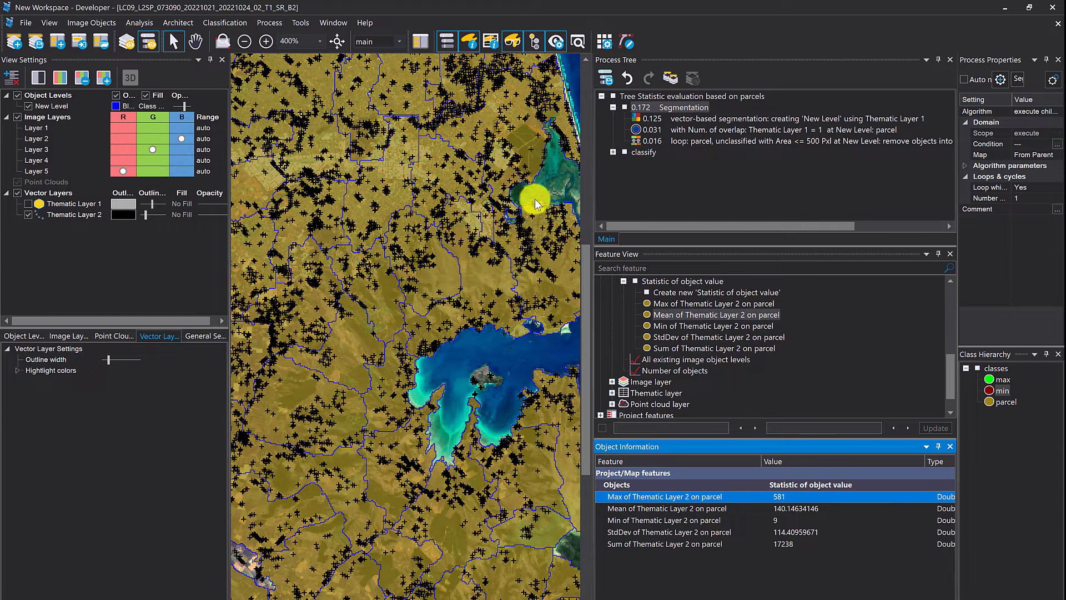
left_click_drag(593, 192, 625, 208)
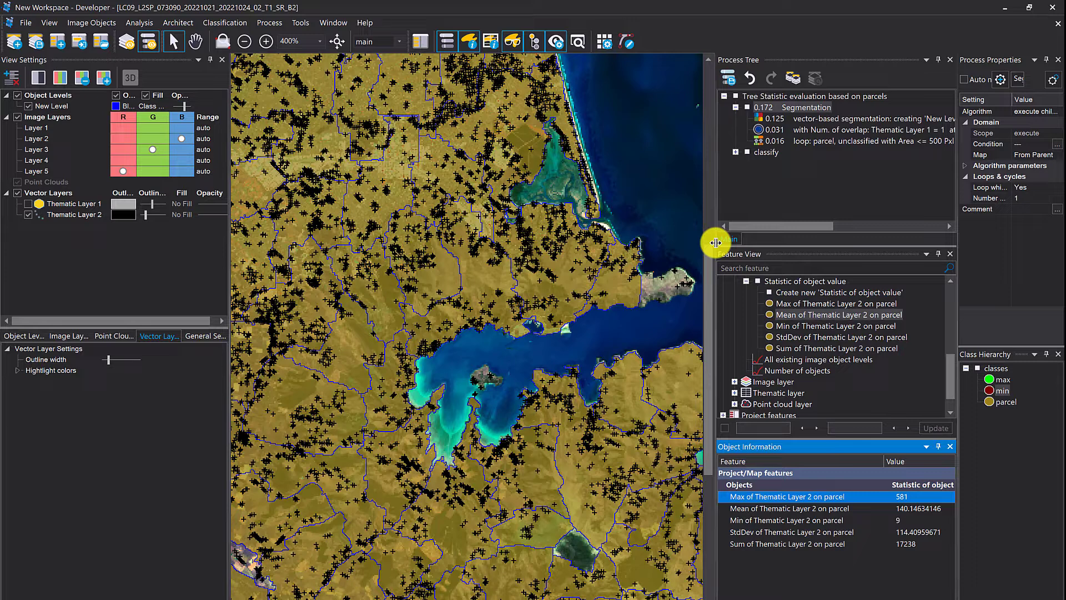
Step: Open the Image Object Table configured for parcel objects with a trees_per_district column
left_click(491, 42)
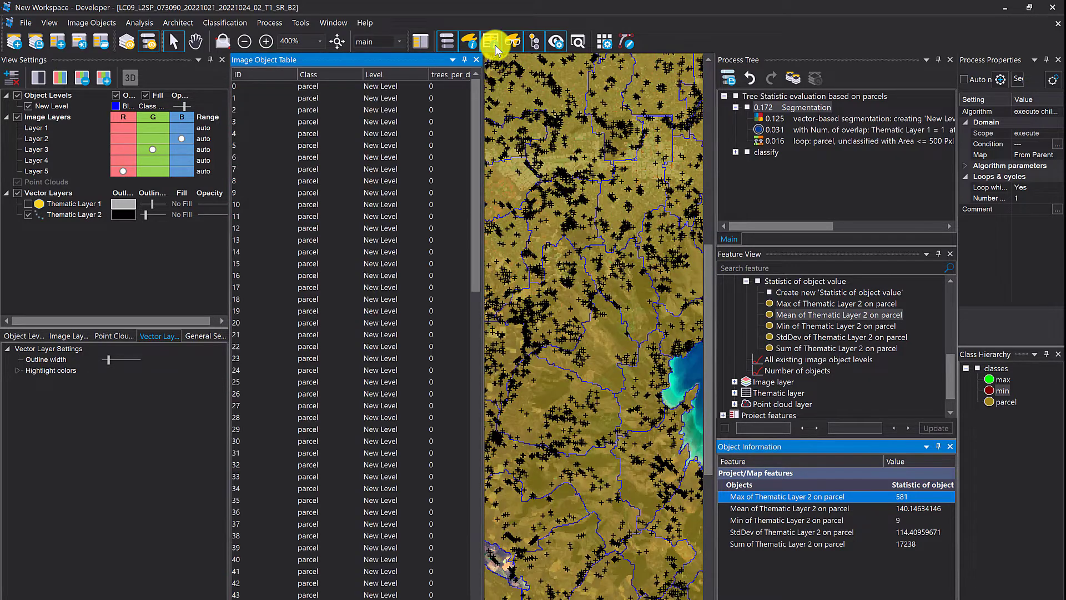
left_click(259, 121)
right_click(277, 126)
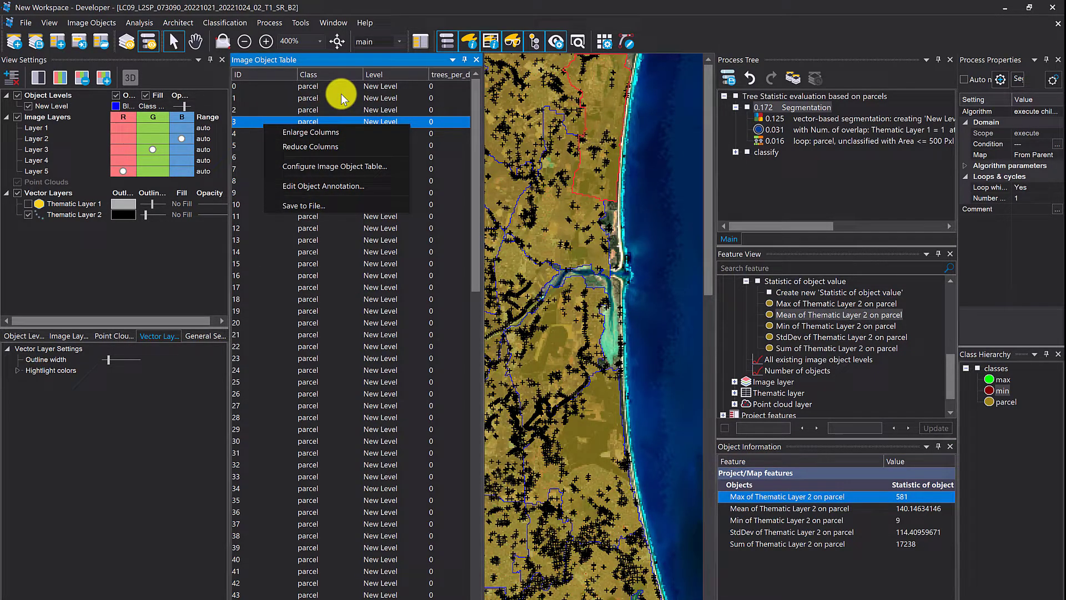
left_click(290, 89)
right_click(290, 88)
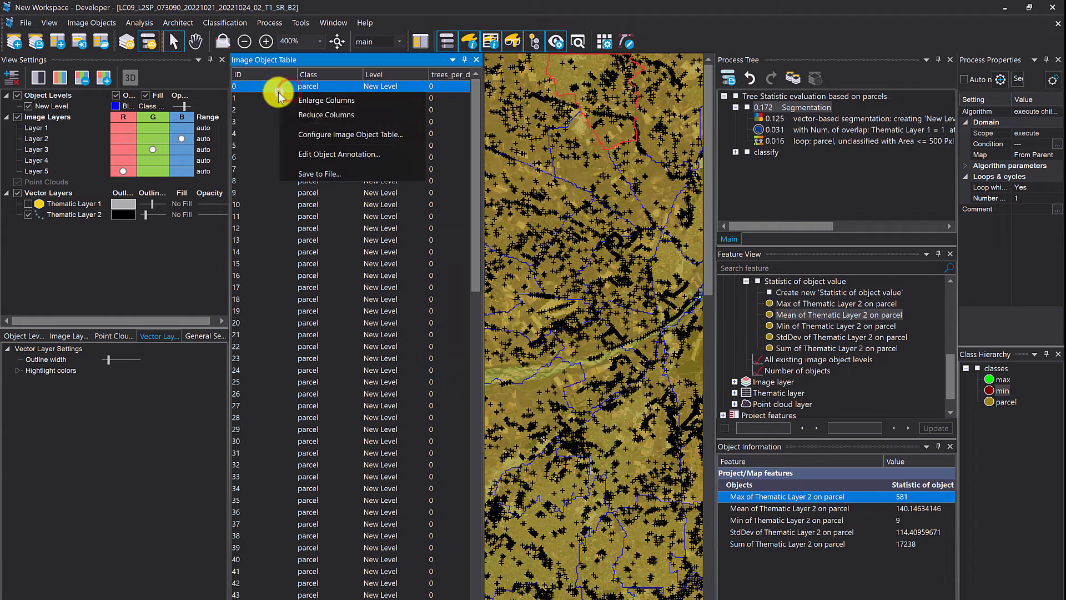
left_click(326, 134)
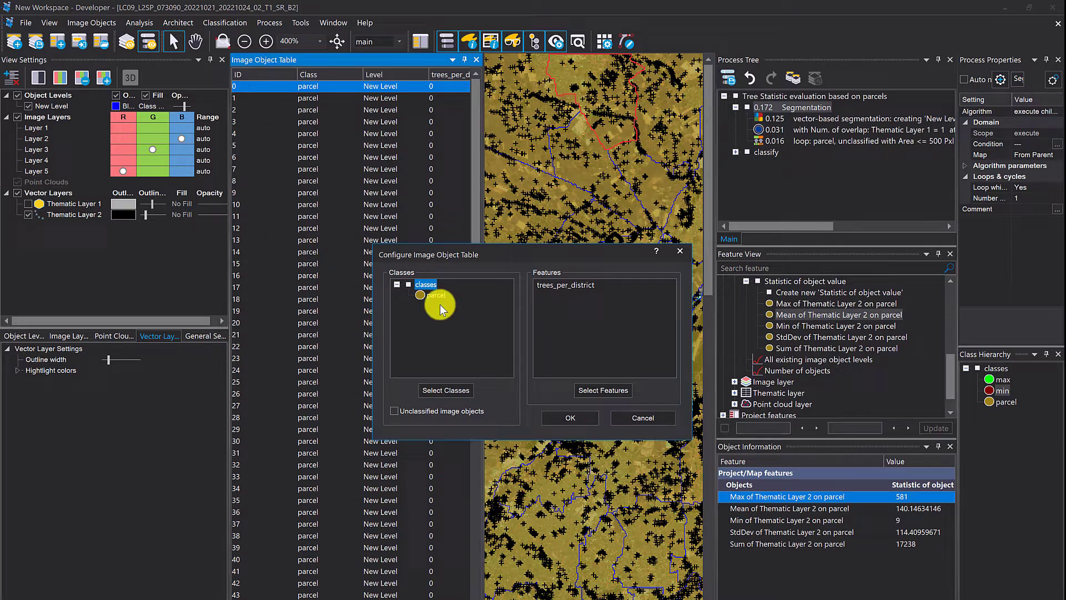
left_click(575, 296)
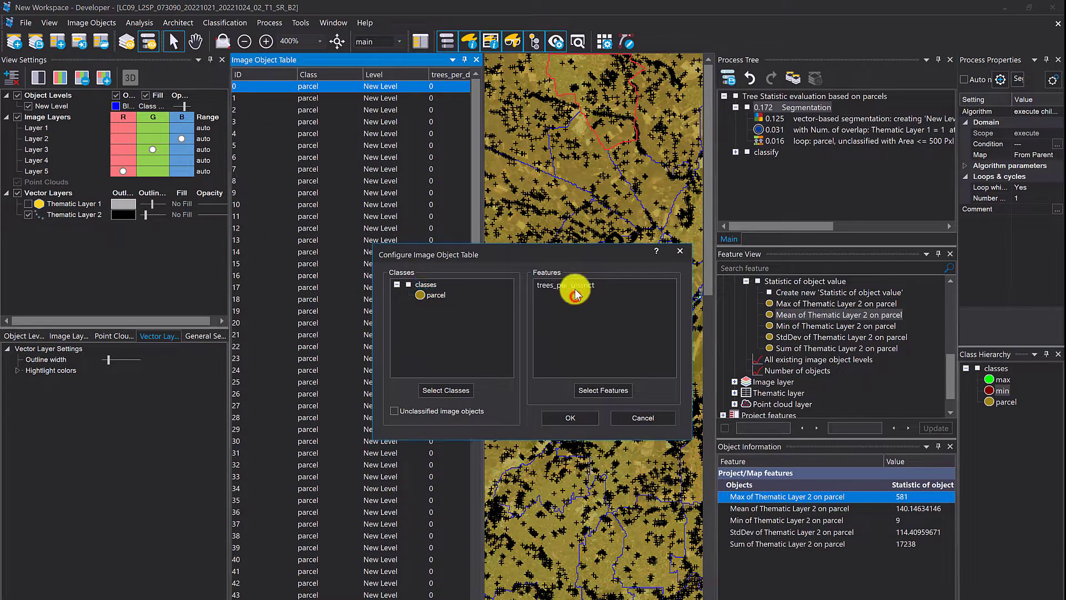
left_click(580, 423)
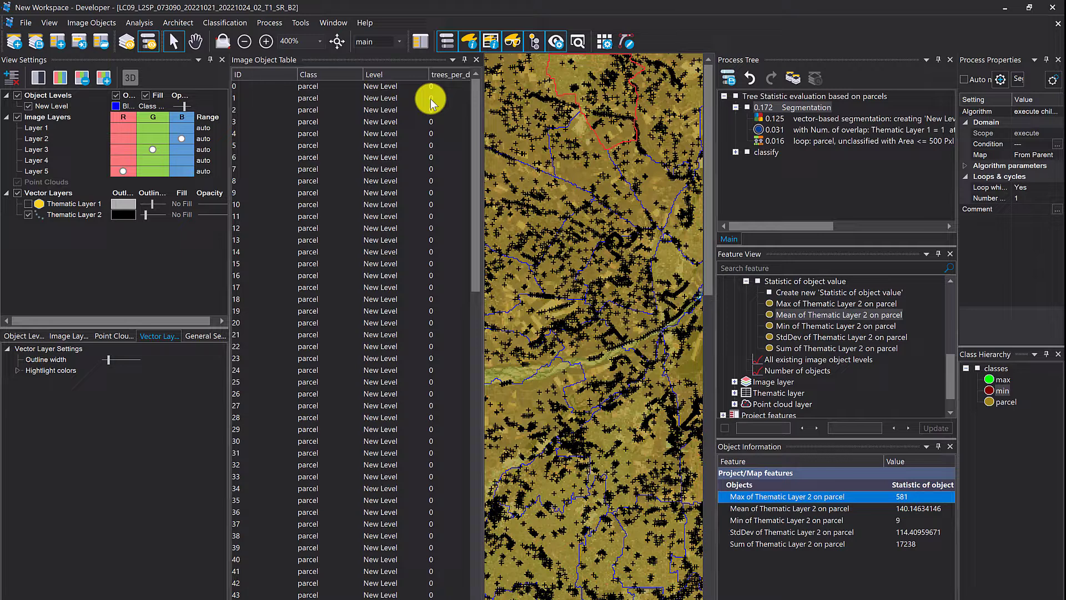
left_click(377, 168)
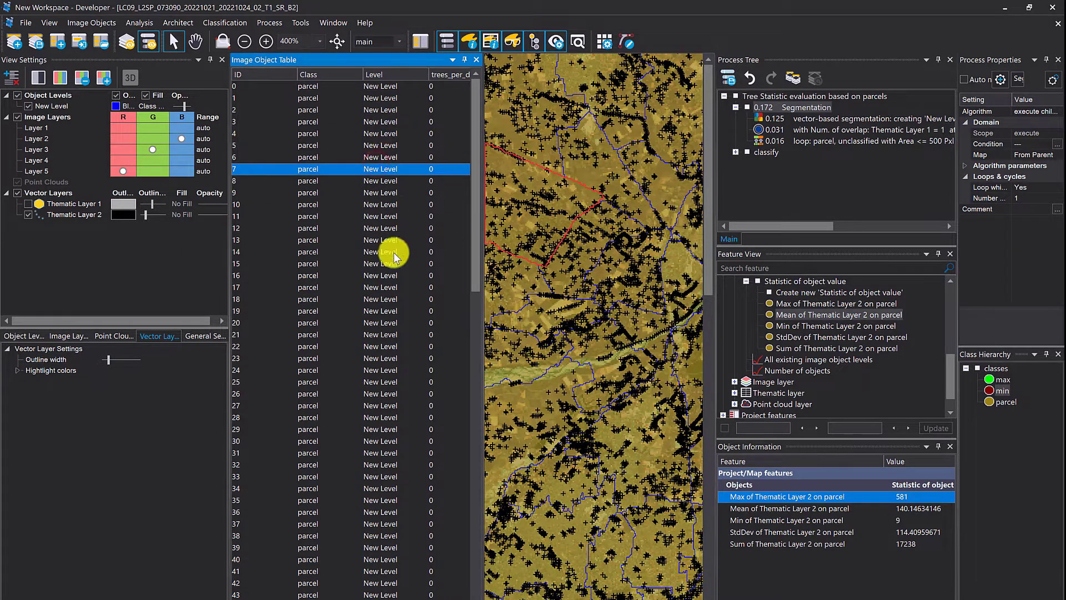
left_click(319, 121)
Step: Replace the table's trees_per_district column with the Thematic Layer 2 overlap count, found by searching 'overlap'
right_click(322, 122)
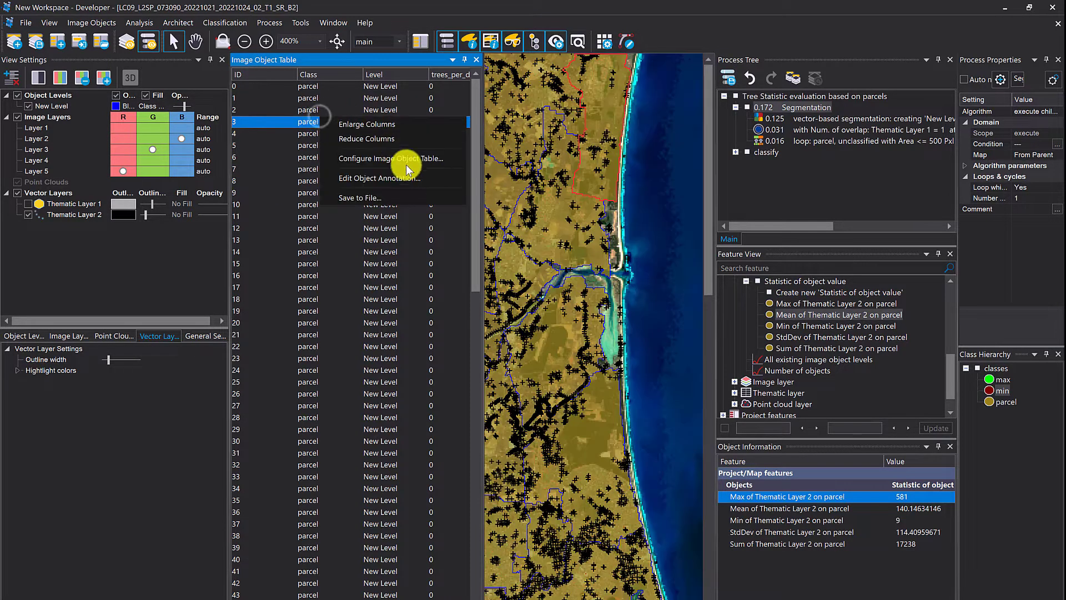
left_click(369, 159)
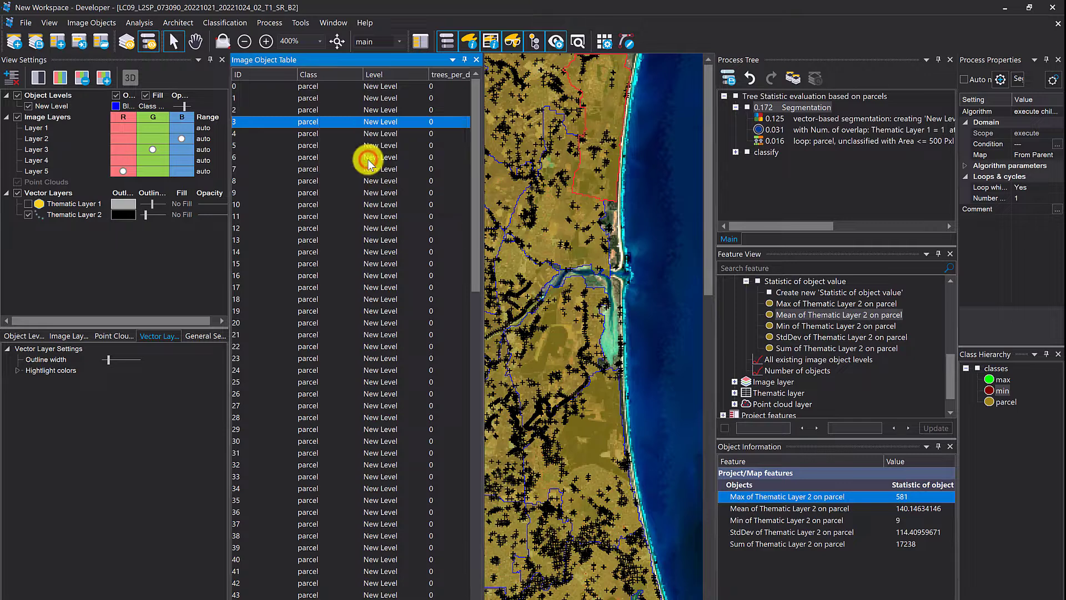
left_click(575, 285)
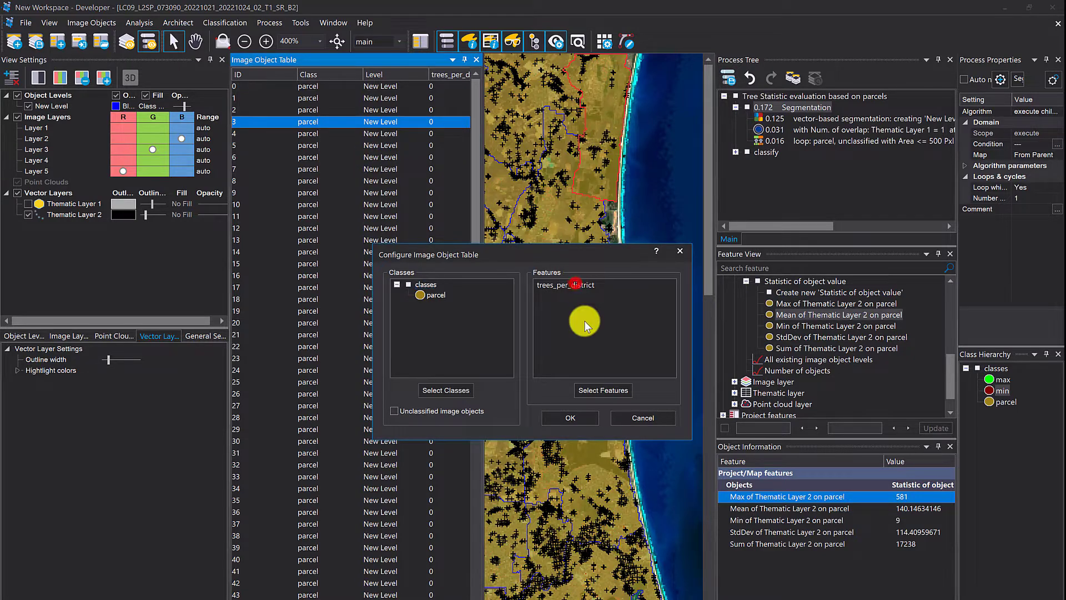
left_click(592, 391)
left_click(570, 249)
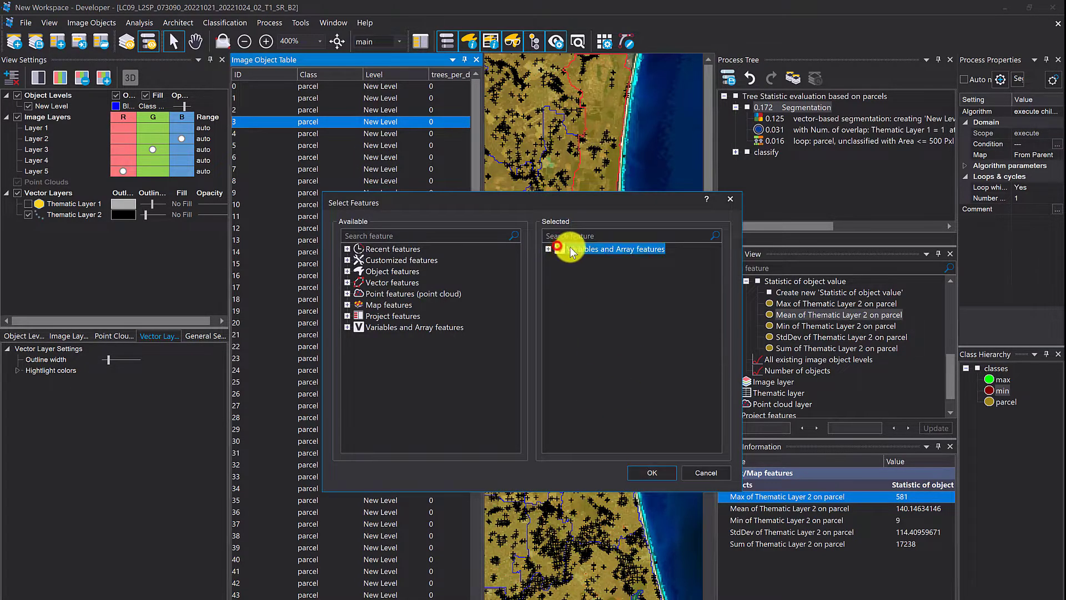
double_click(570, 250)
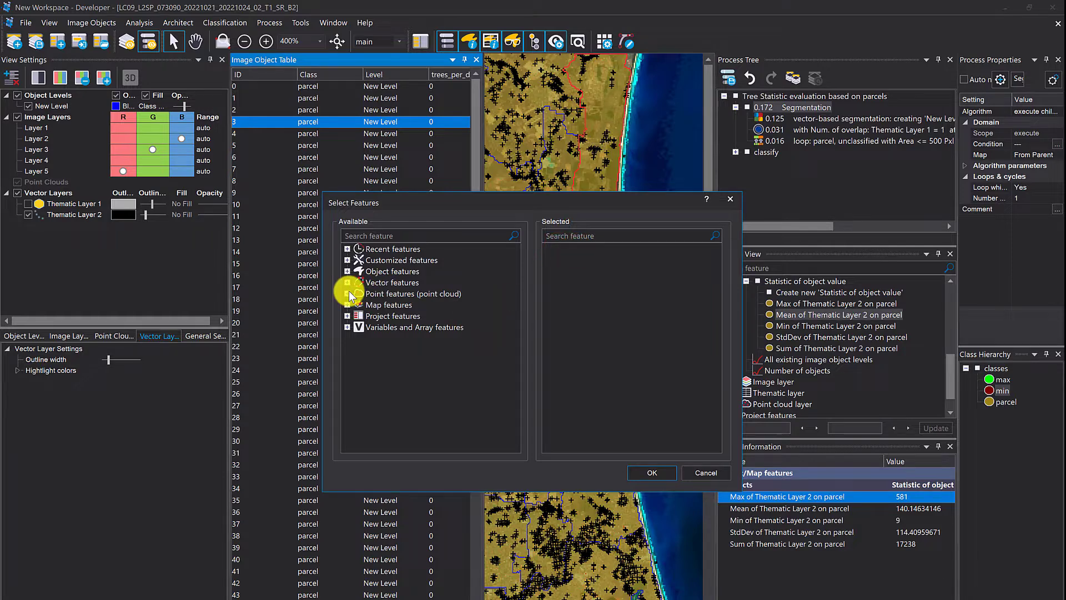
left_click(385, 236)
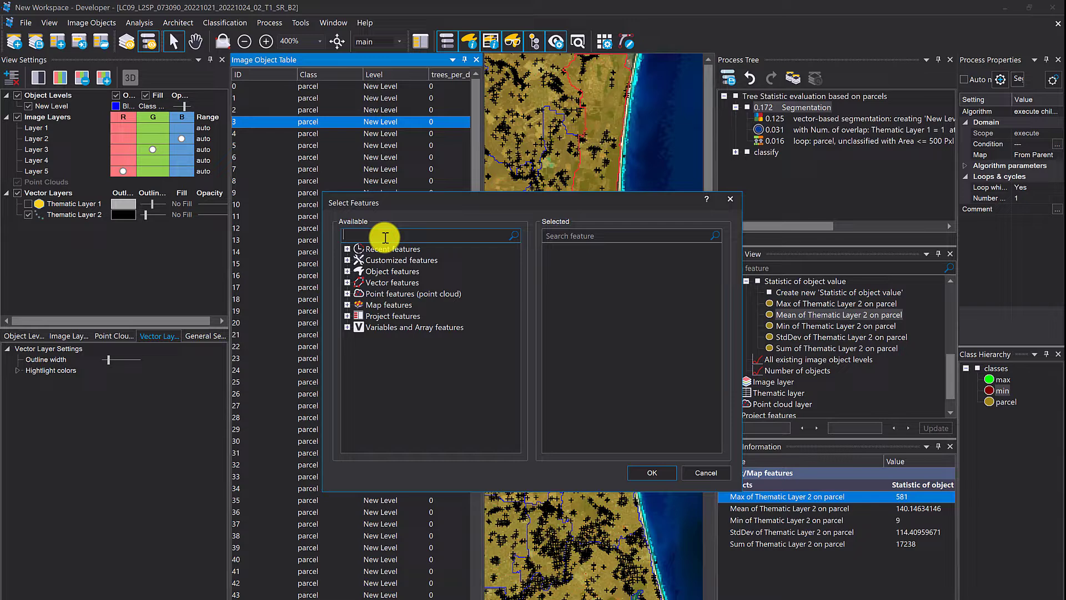
type("overlap")
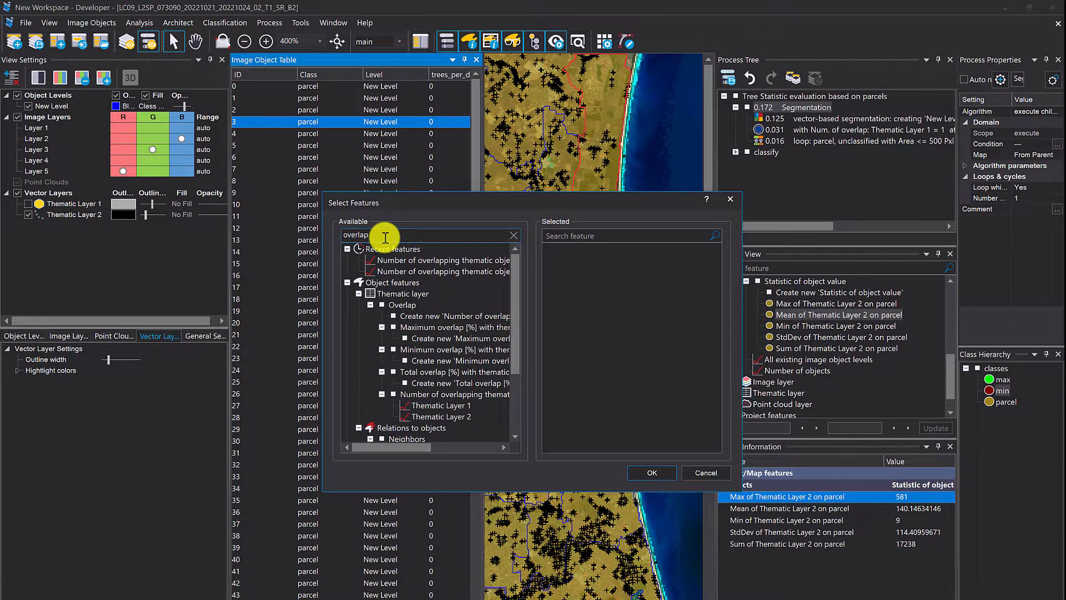
double_click(441, 417)
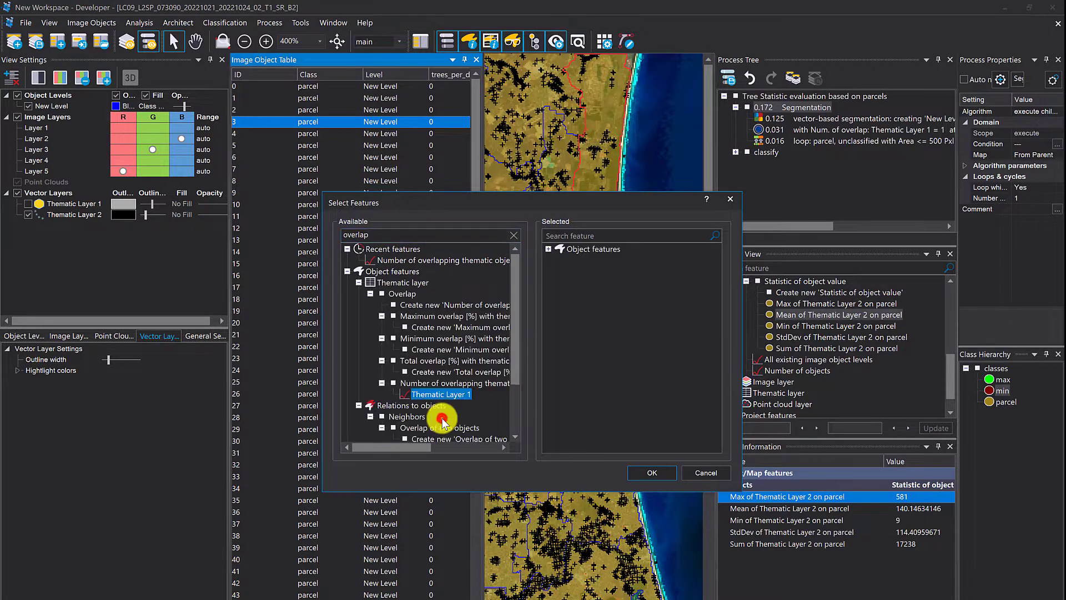
left_click(652, 473)
left_click(572, 417)
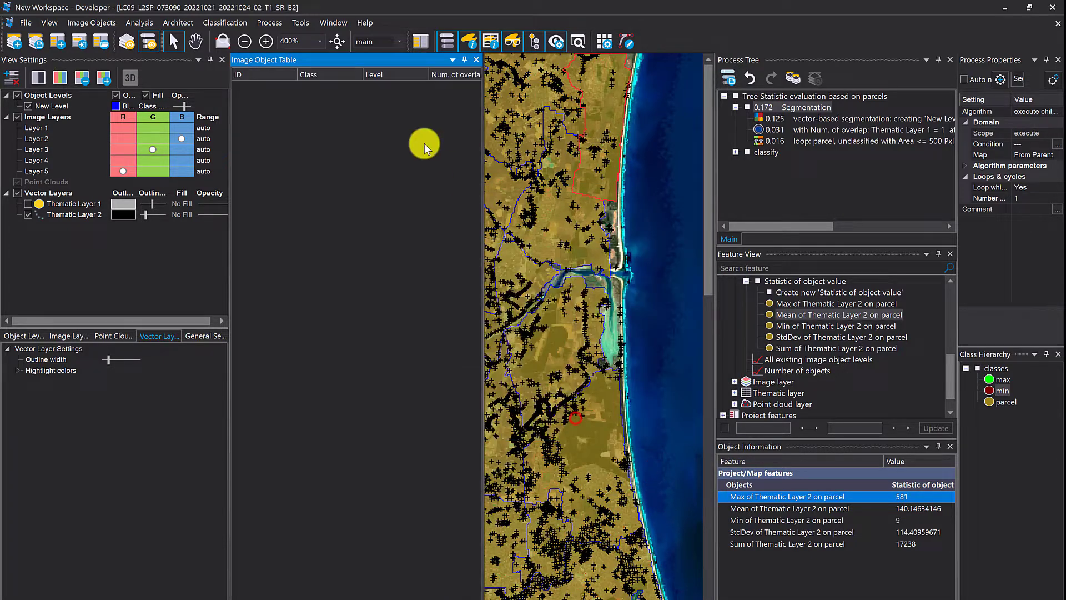
Step: Sort by tree count and select parcel 16, with the most trees (581), centring it on the map
left_click(453, 75)
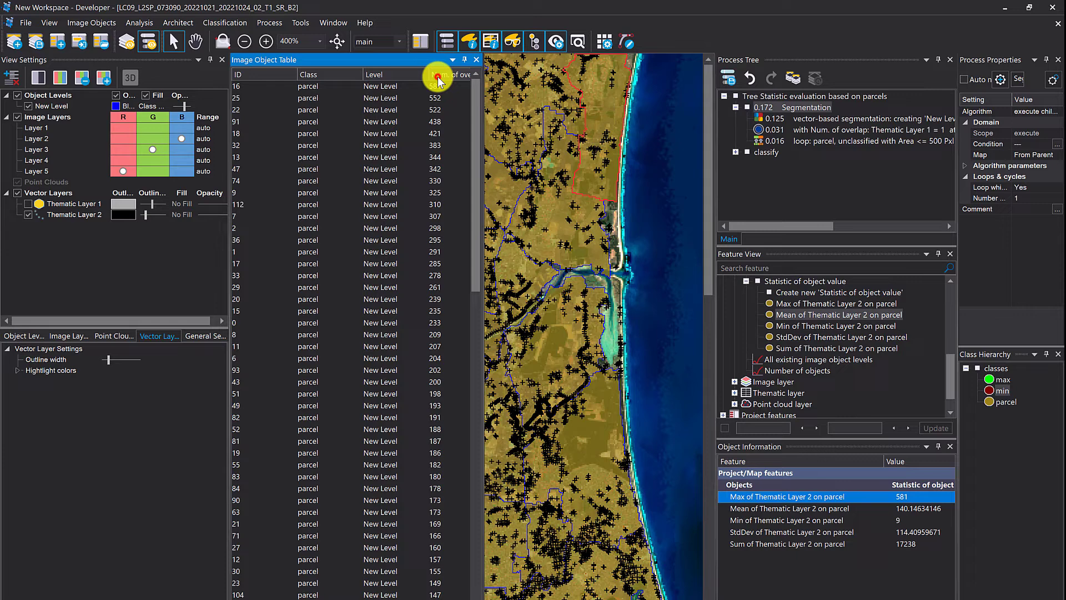
left_click(389, 87)
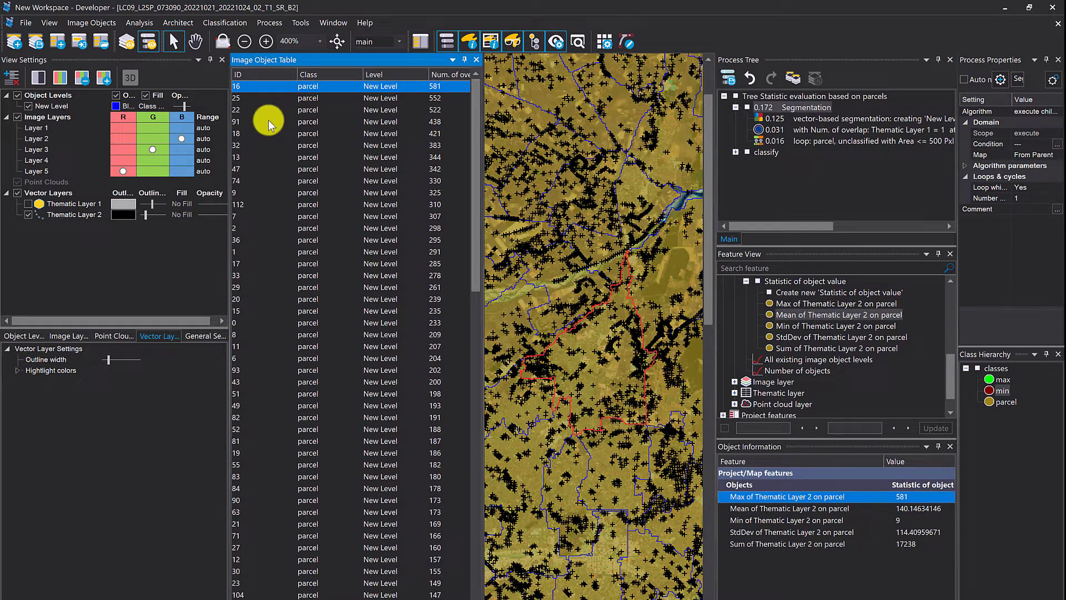
left_click(619, 364)
scroll(618, 364, "up", 2)
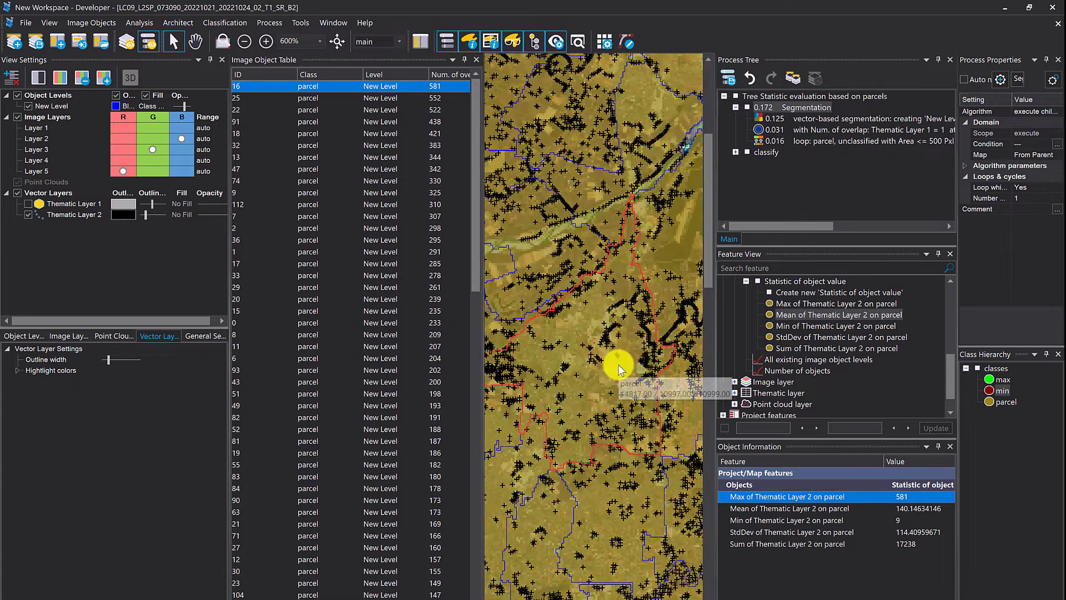
left_click_drag(590, 291, 609, 268)
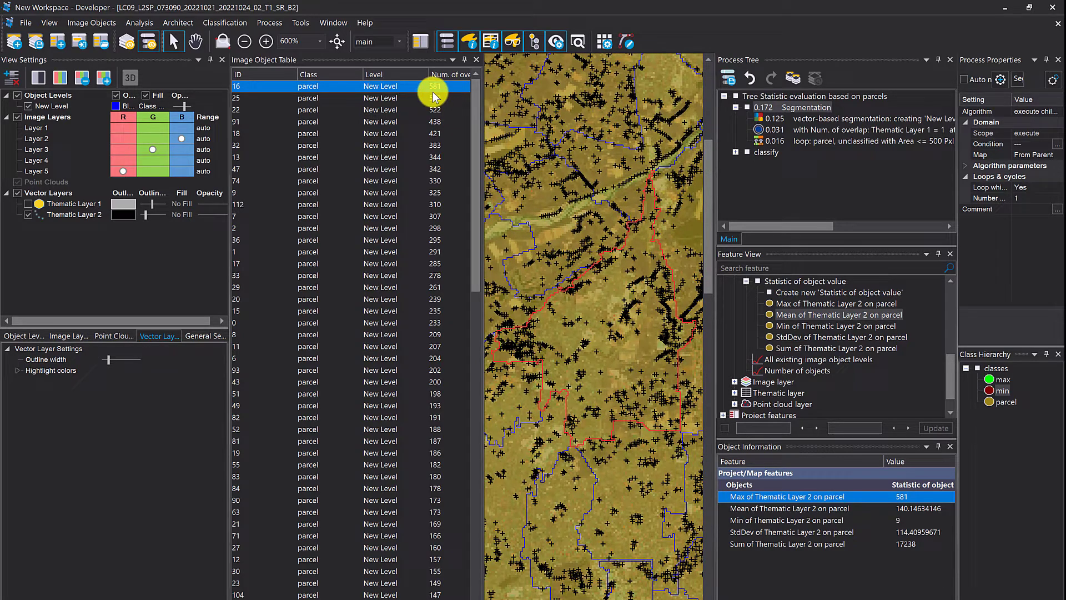
left_click(411, 89)
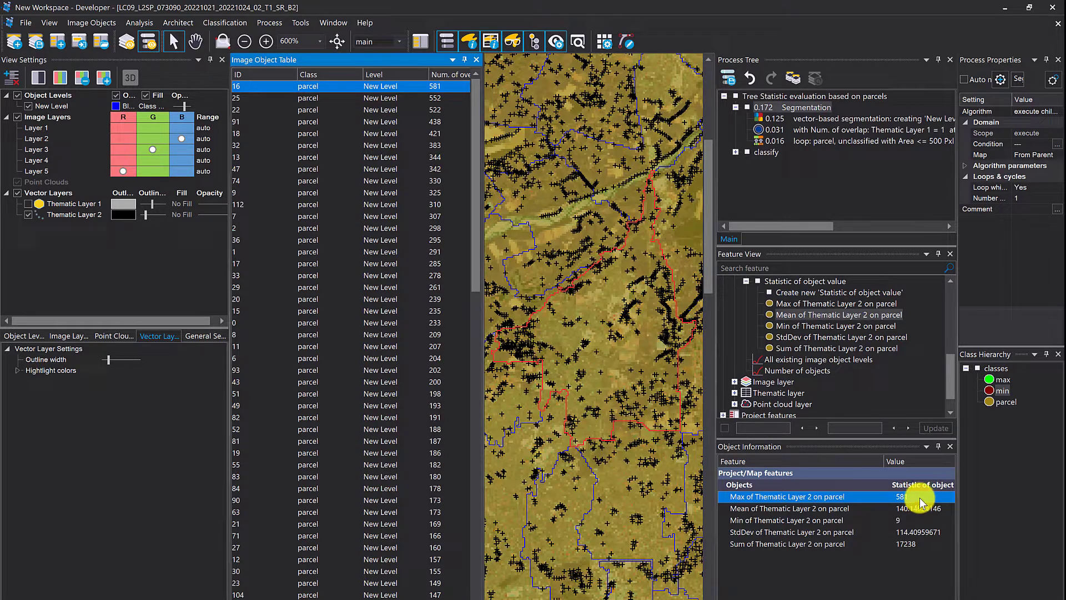
Step: Re-sort ascending, select parcel 89 with the fewest trees, and verify the Min statistic of 9
left_click(458, 76)
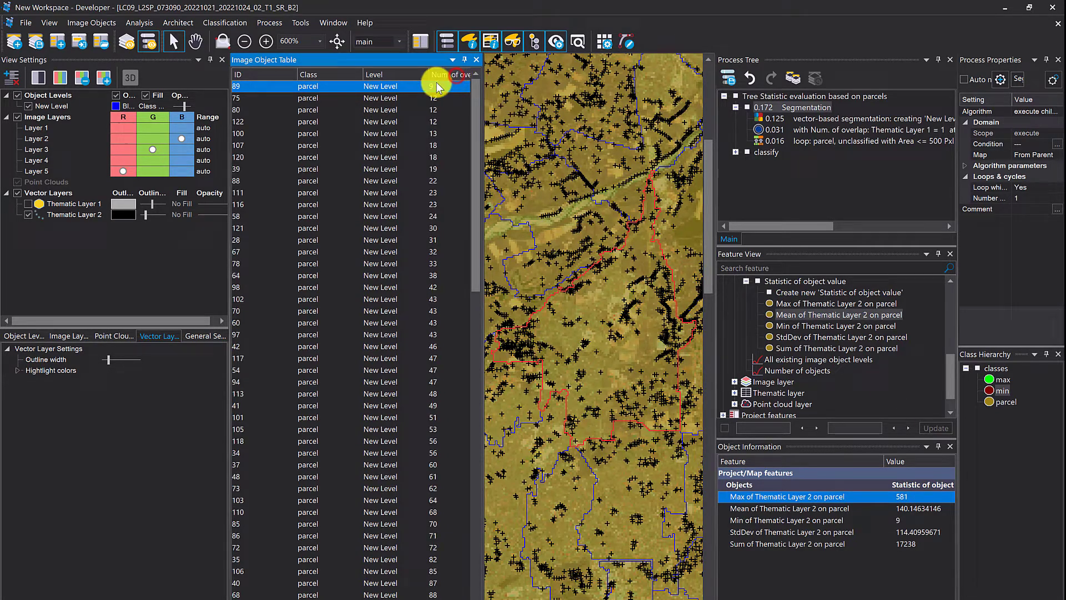
left_click(383, 133)
left_click(362, 87)
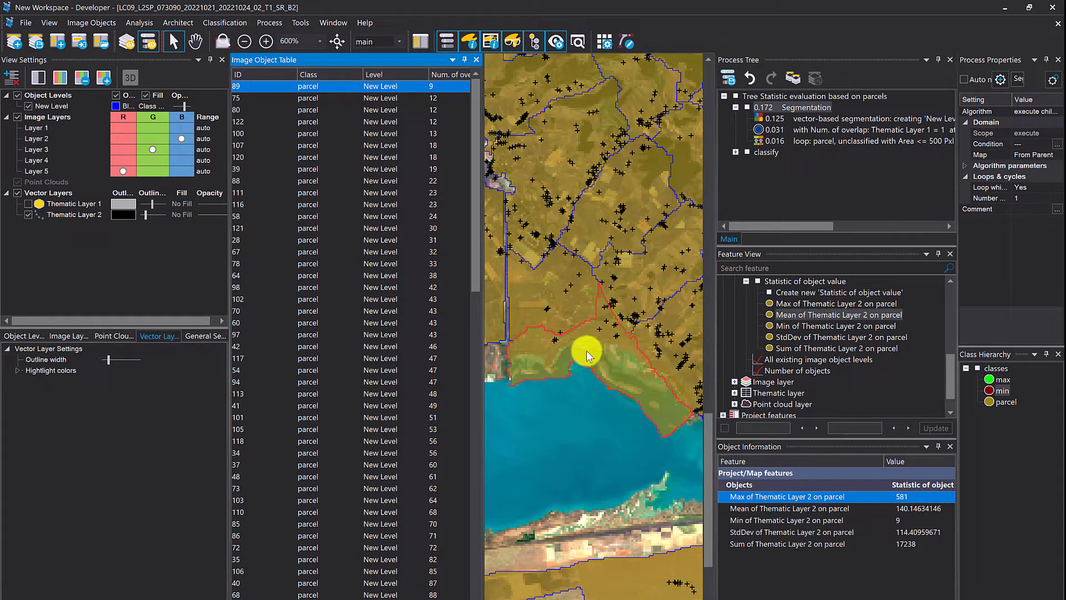
left_click(833, 519)
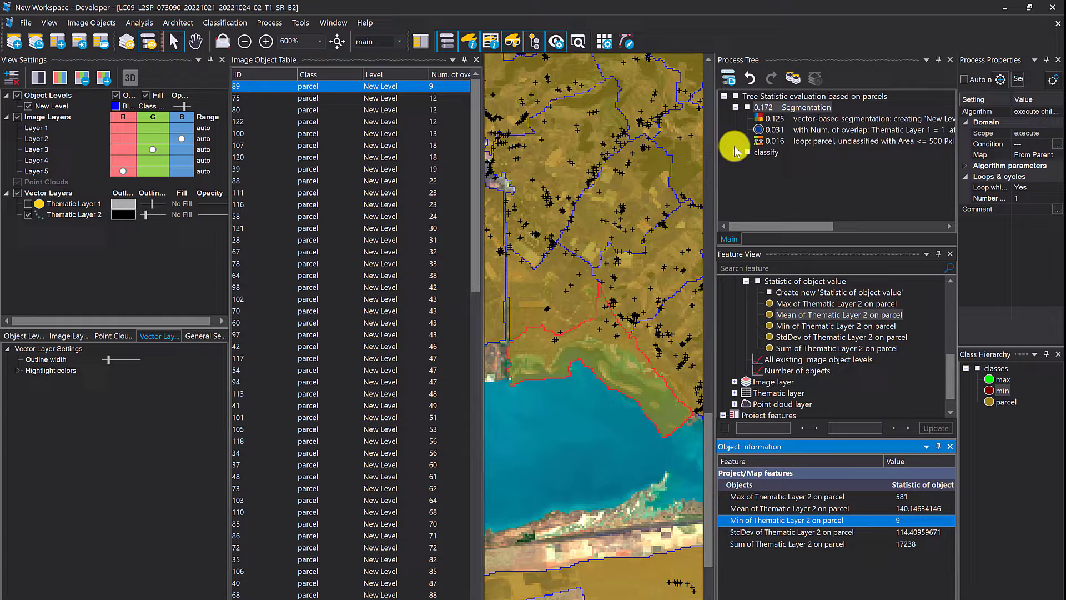
Step: Close the Image Object Table and expand classify to reveal the trees_per_district max rule
left_click(476, 59)
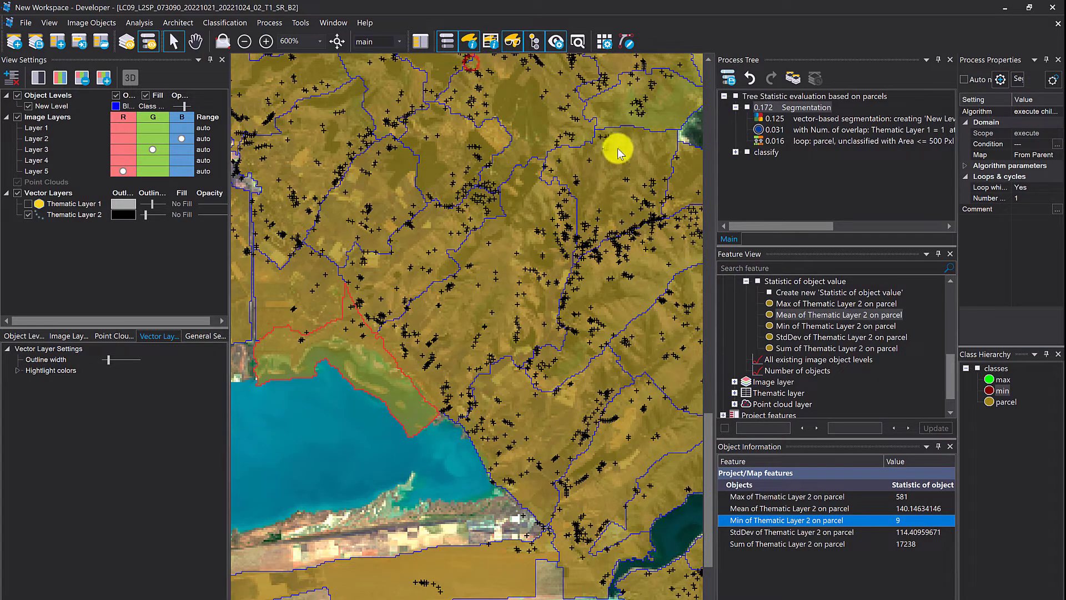
left_click(736, 151)
left_click(785, 164)
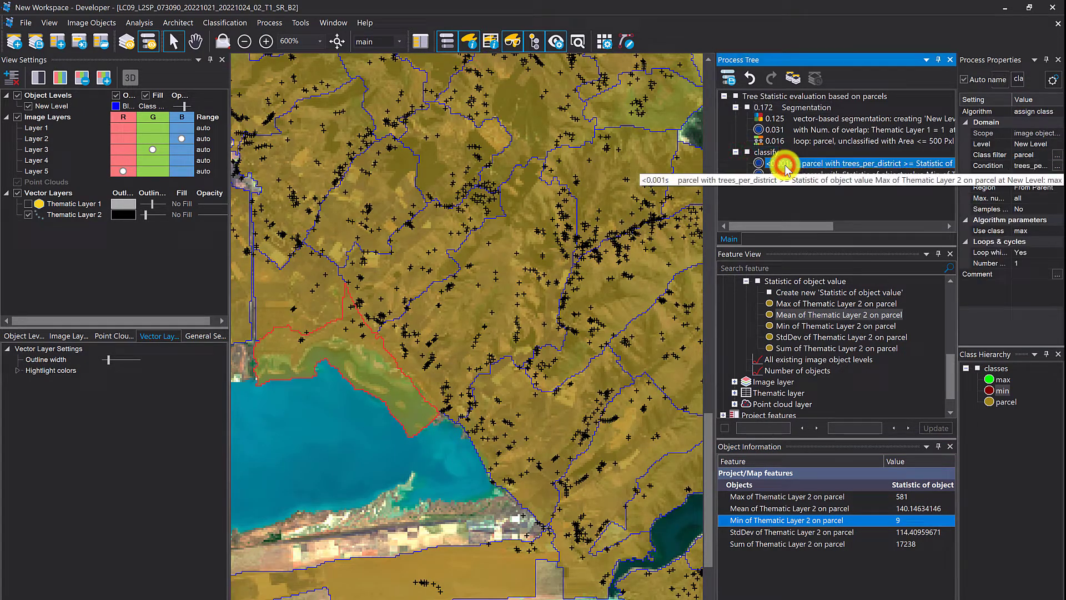
Step: Inspect the trees_per_district max rule unchanged, then widen the process and information panels
double_click(786, 166)
left_click(591, 400)
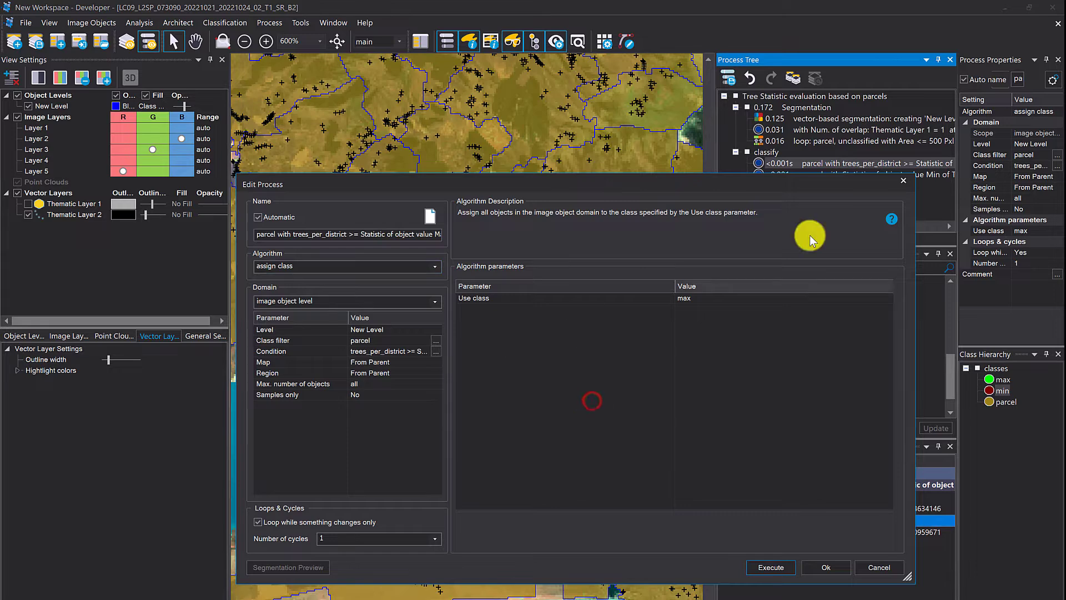
left_click(905, 180)
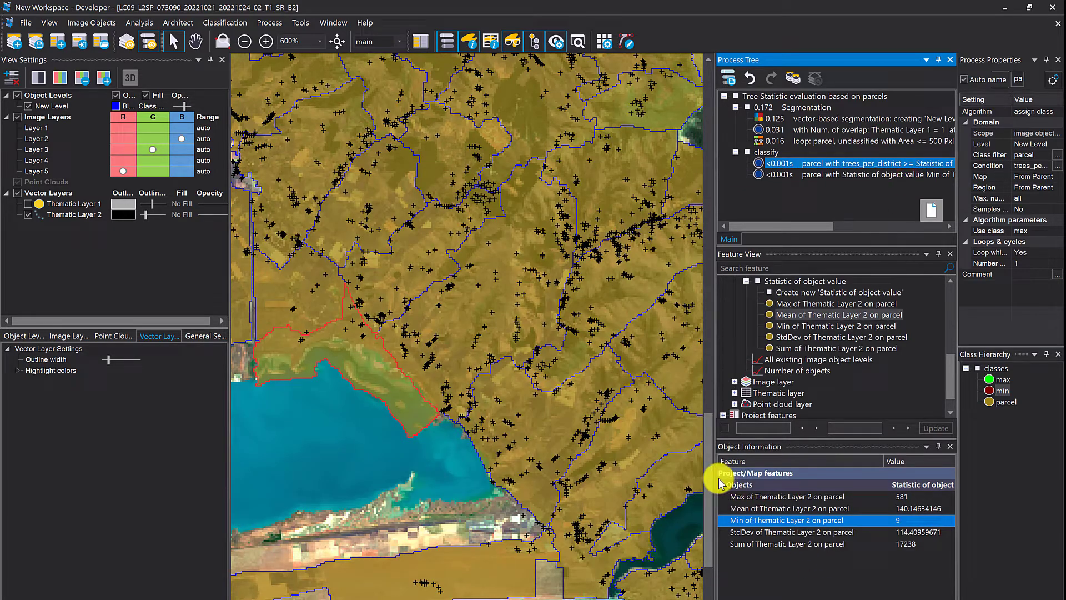
left_click_drag(715, 478, 674, 481)
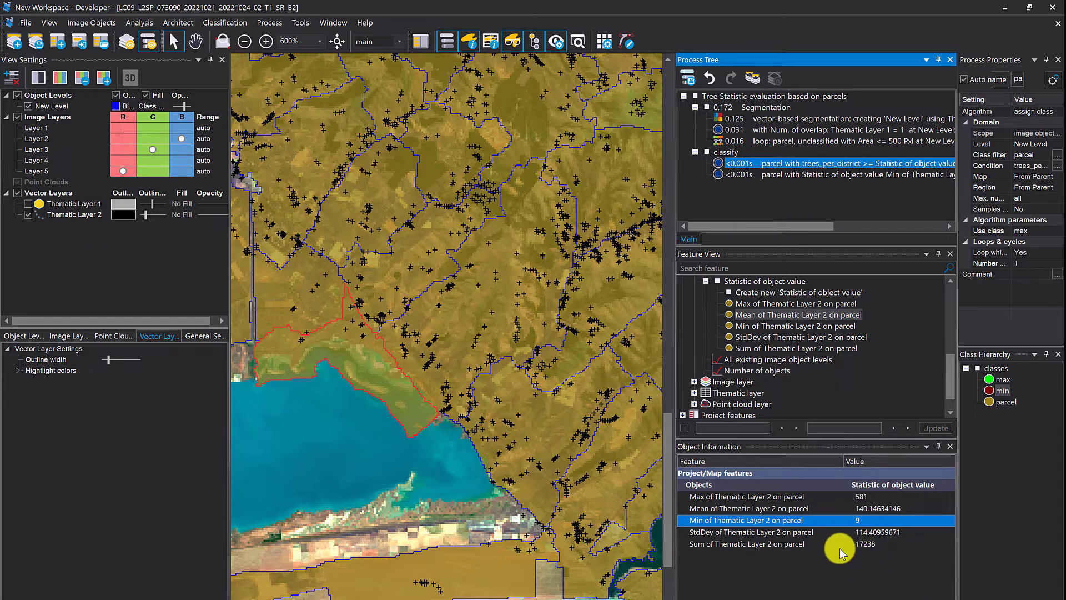
left_click(796, 521)
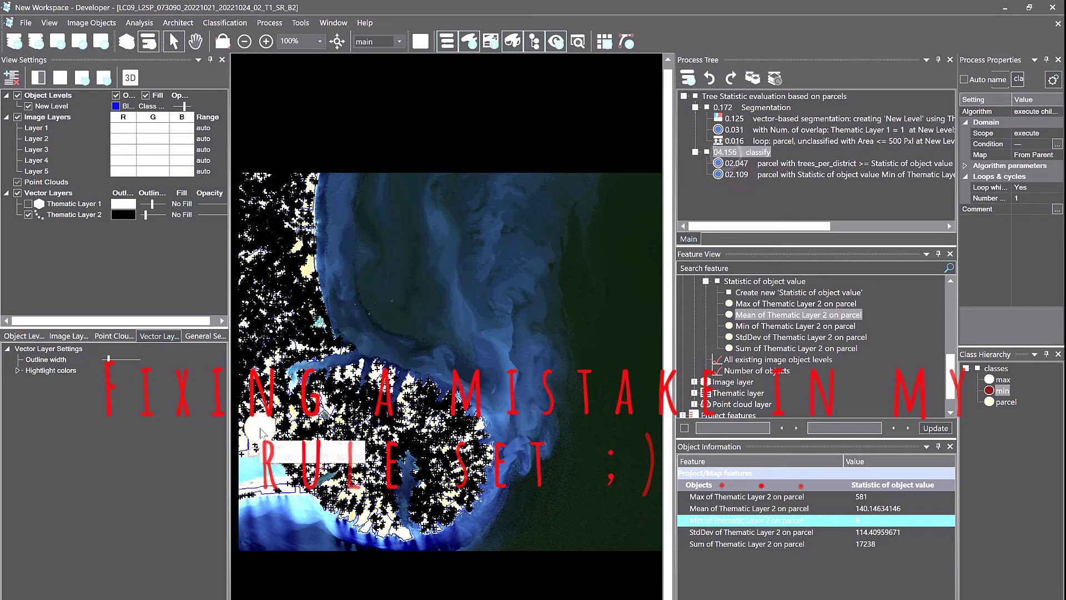
Step: Change max rule 02.047's condition to Num. of overlap: Thematic Layer 2 >= Max statistic
scroll(261, 433, "up", 4)
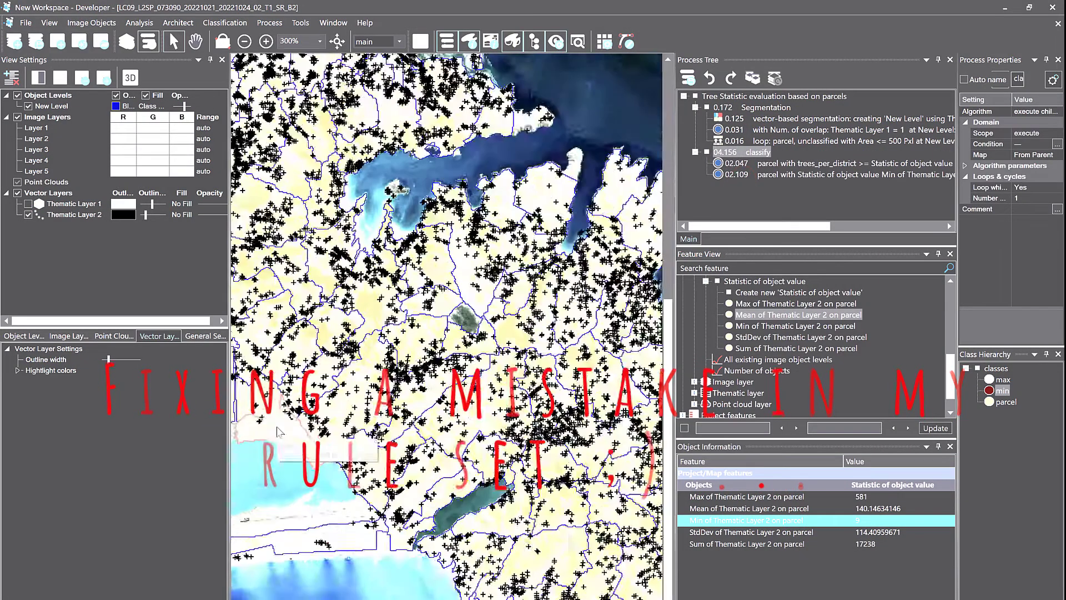
double_click(744, 164)
left_click(438, 351)
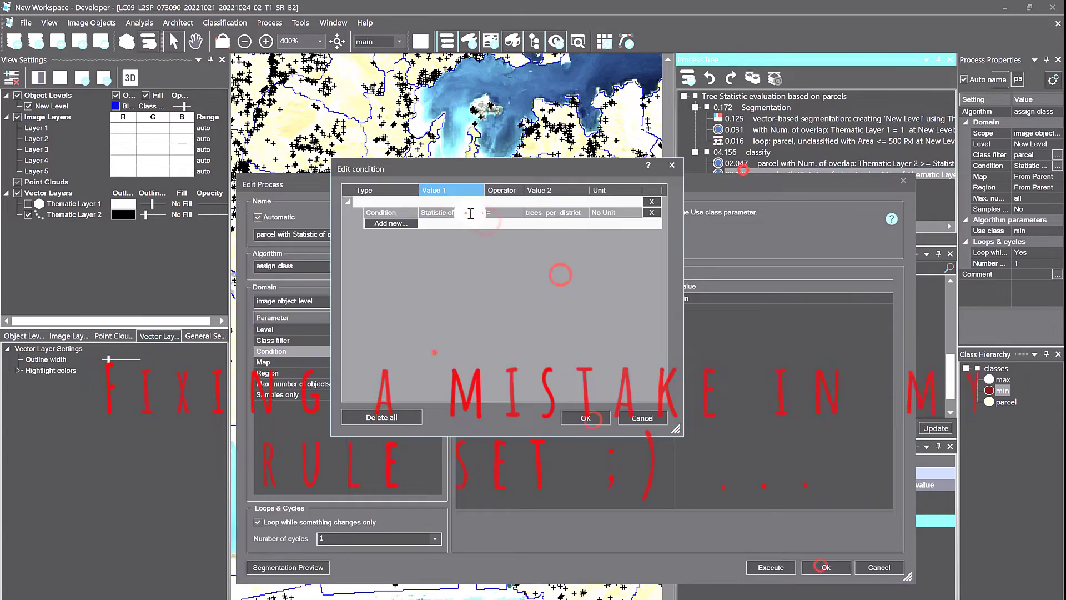
double_click(466, 212)
left_click(671, 386)
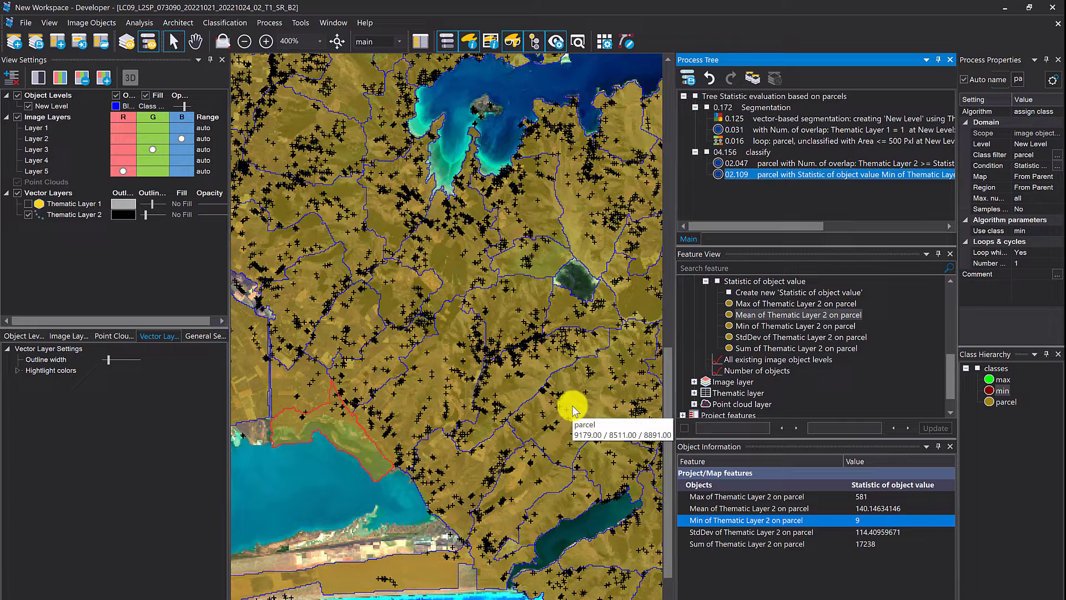
left_click(733, 163)
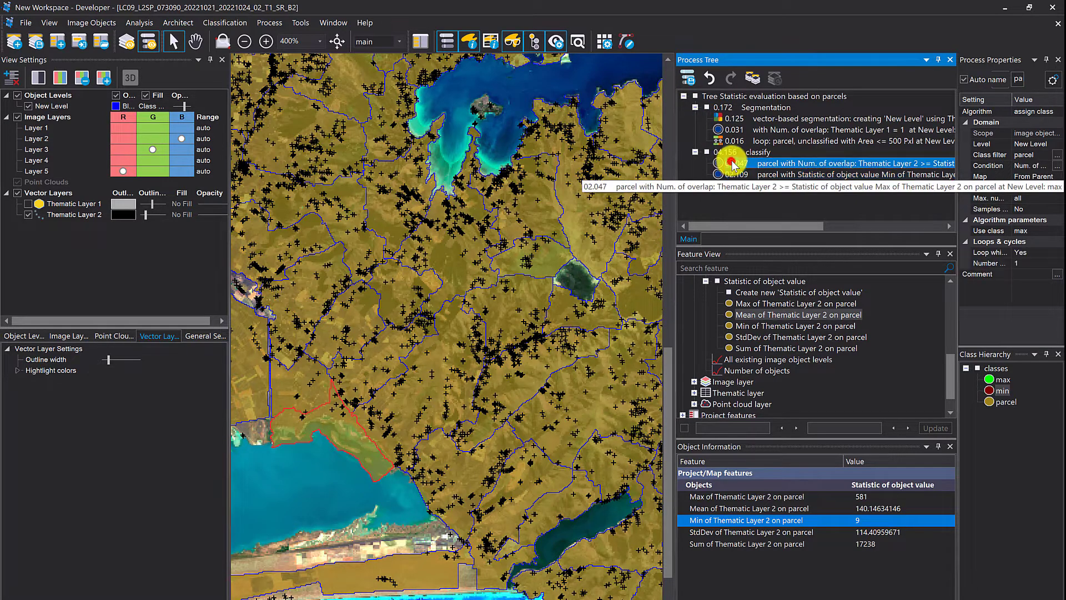
double_click(733, 163)
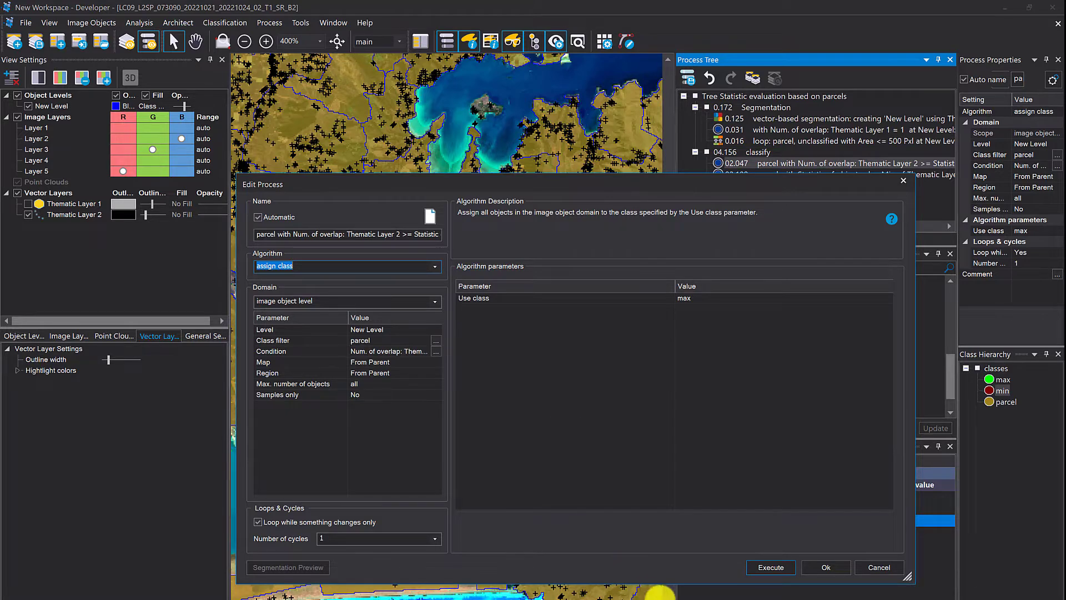
left_click(833, 571)
Step: Execute max rule 02.047 and zoom the map to the resulting green parcel
right_click(738, 165)
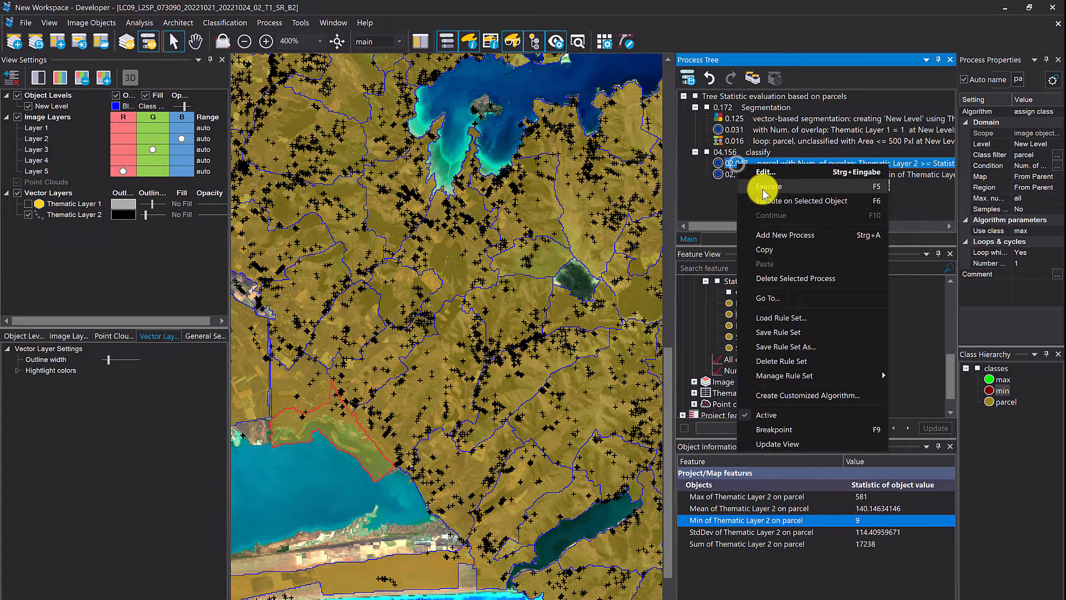
left_click(763, 194)
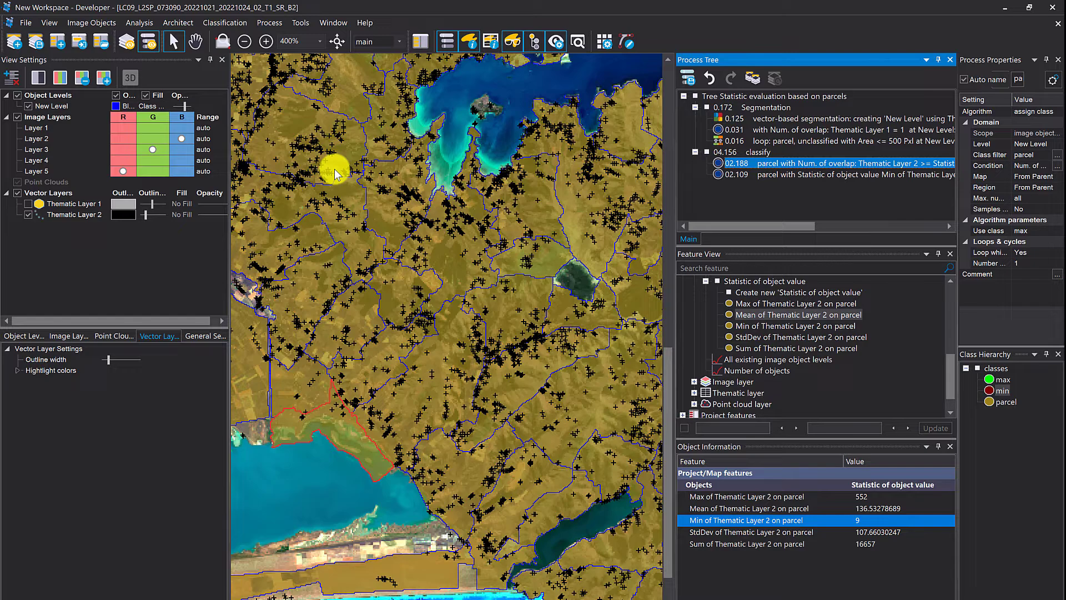
left_click_drag(336, 150, 476, 424)
scroll(411, 333, "down", 1)
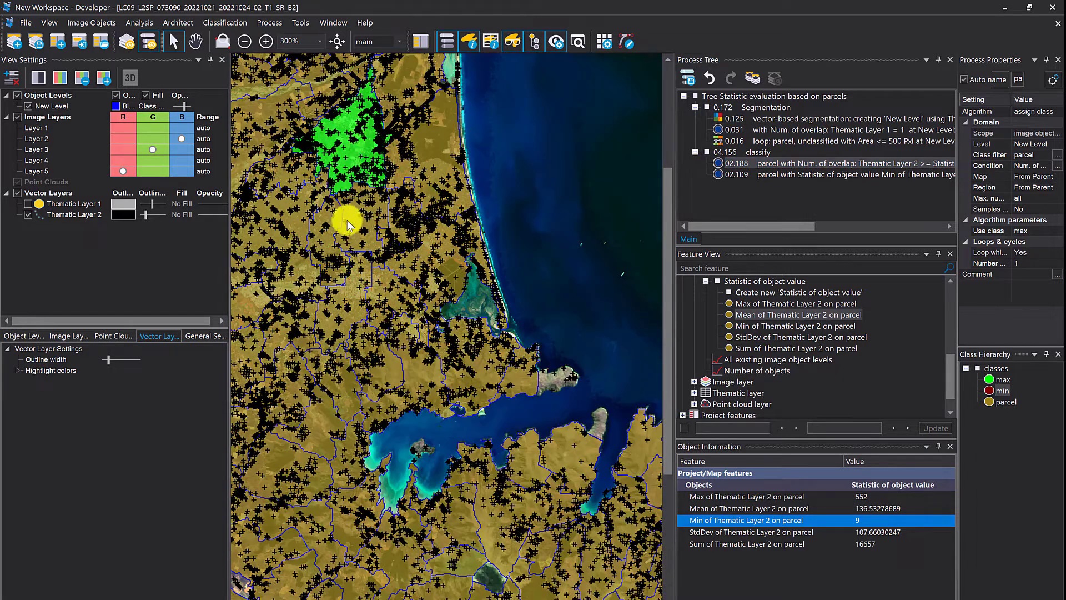
scroll(346, 163, "up", 1)
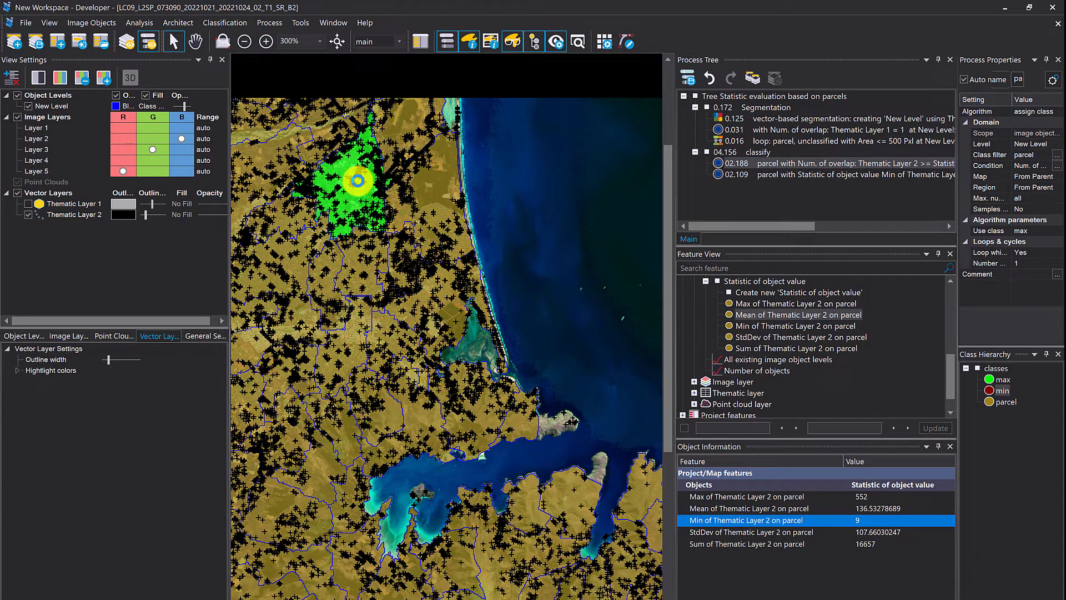
scroll(350, 178, "up", 1)
scroll(428, 212, "up", 1)
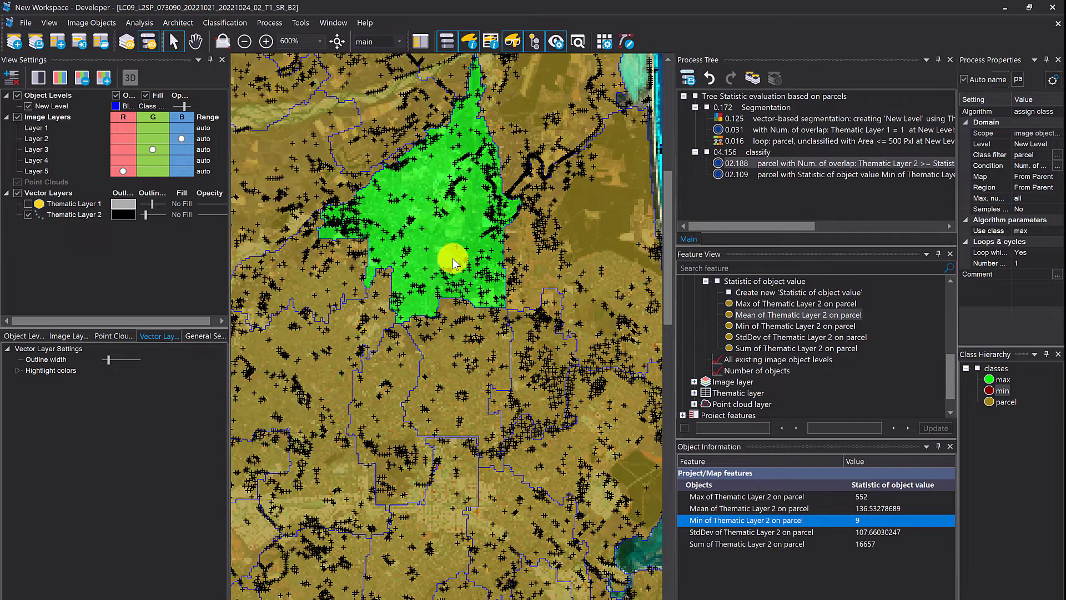
Step: Execute min rule 02.109 with F5 to mark the fewest-tree parcel red
right_click(741, 174)
key("Escape")
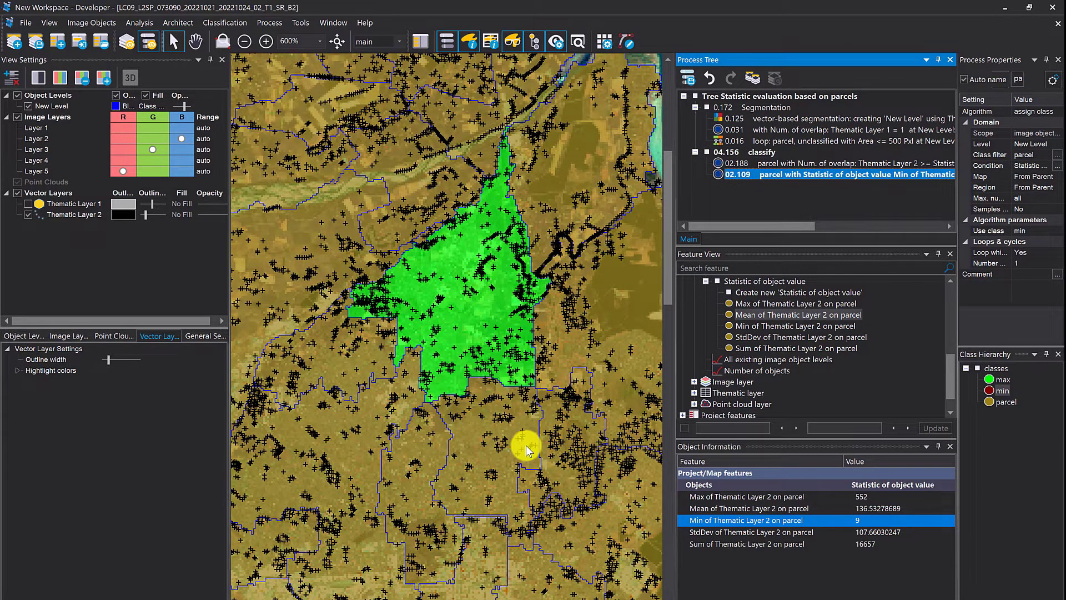
key("F5")
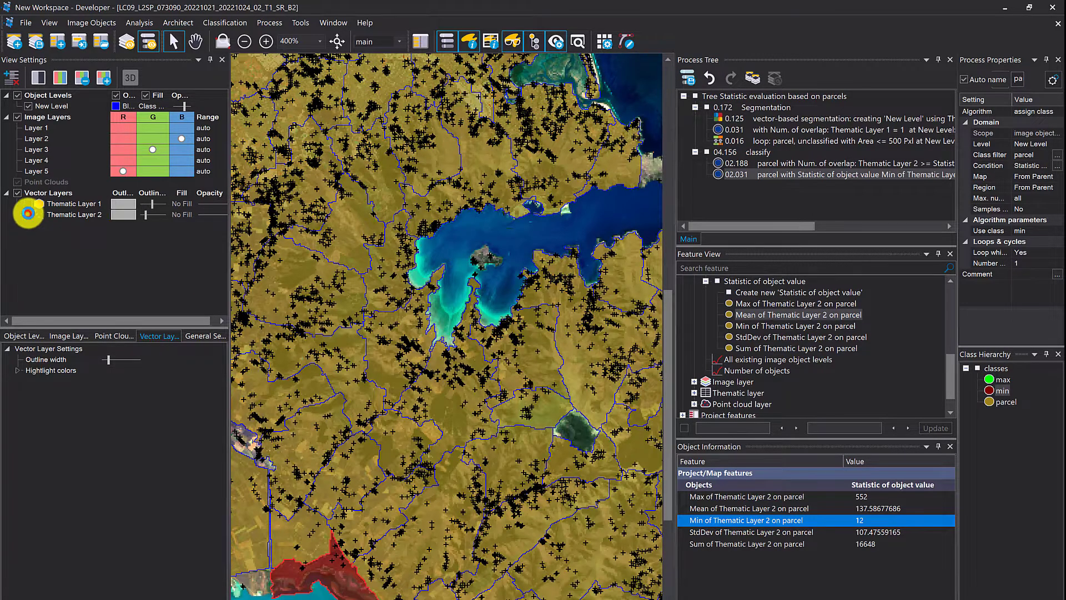
Step: Uncheck Thematic Layer 2 under Vector Layers and zoom out the parcel map
left_click(28, 214)
scroll(352, 333, "down", 1)
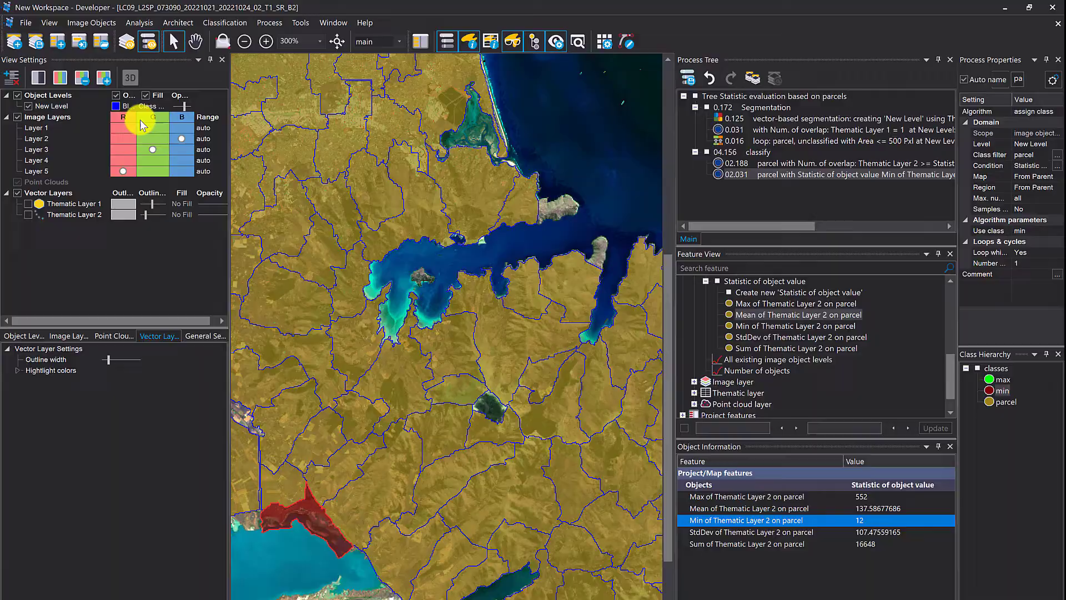